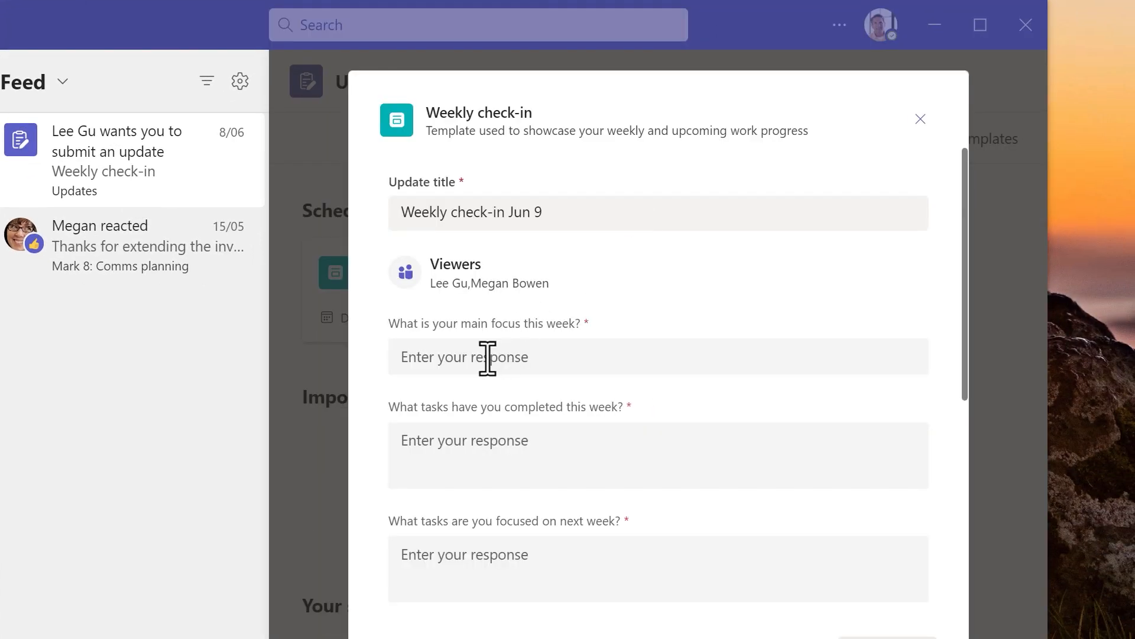
Answer the main focus, completed tasks and next week's tasks questions in the Weekly check-in Jun 9.
left_click(488, 358)
type("our intro launch video")
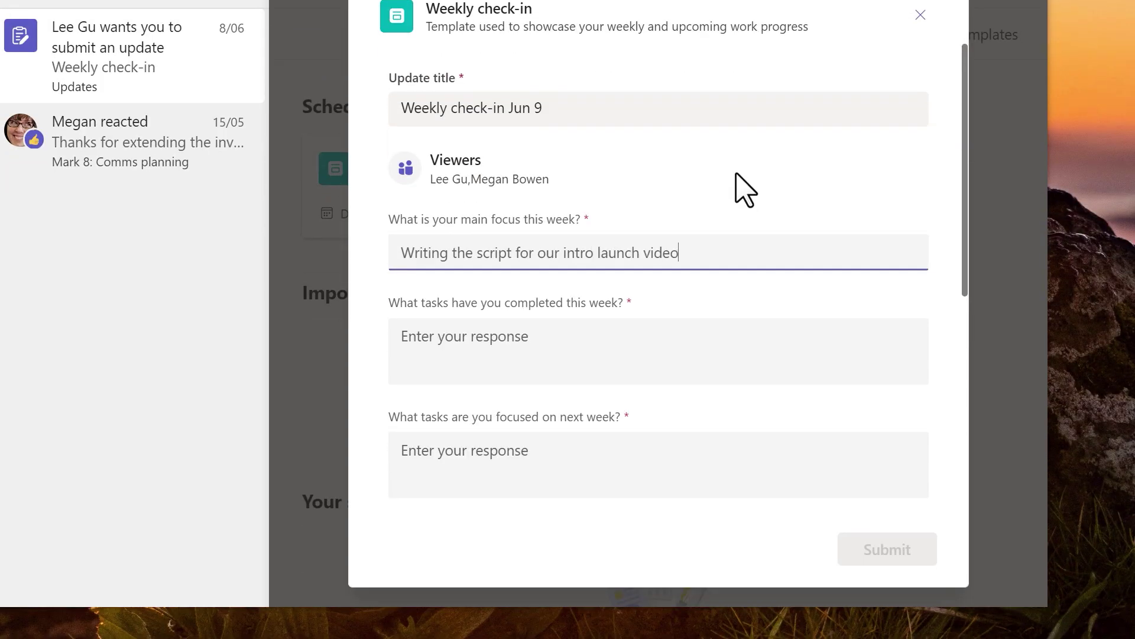
left_click(565, 355)
type("Storyboard of scenes for the video")
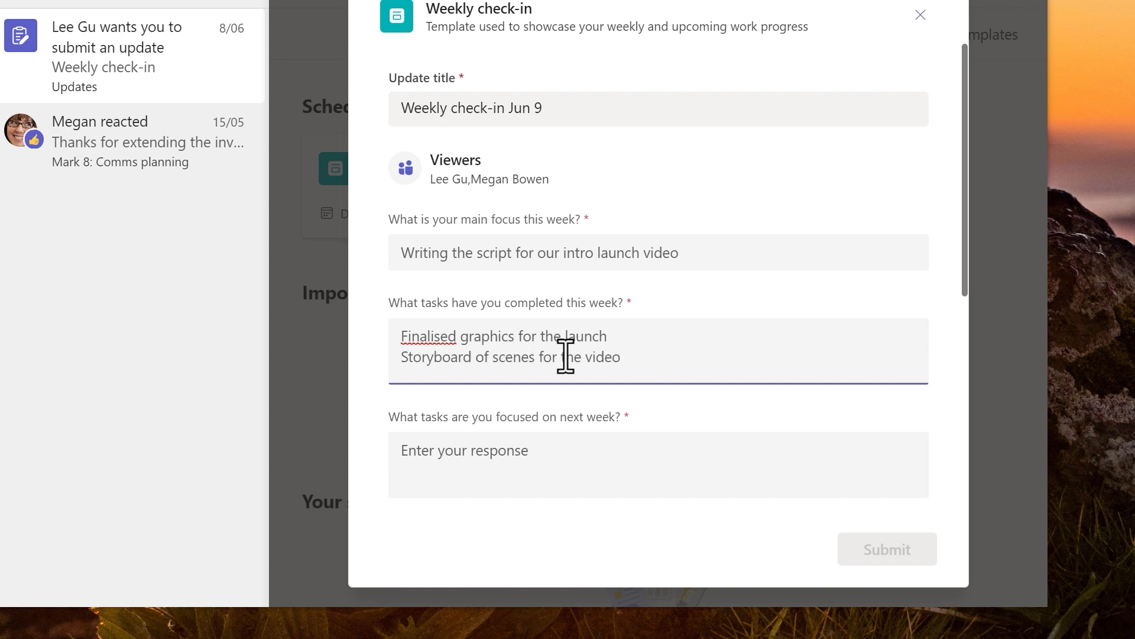
left_click(562, 459)
type("Record screenshots")
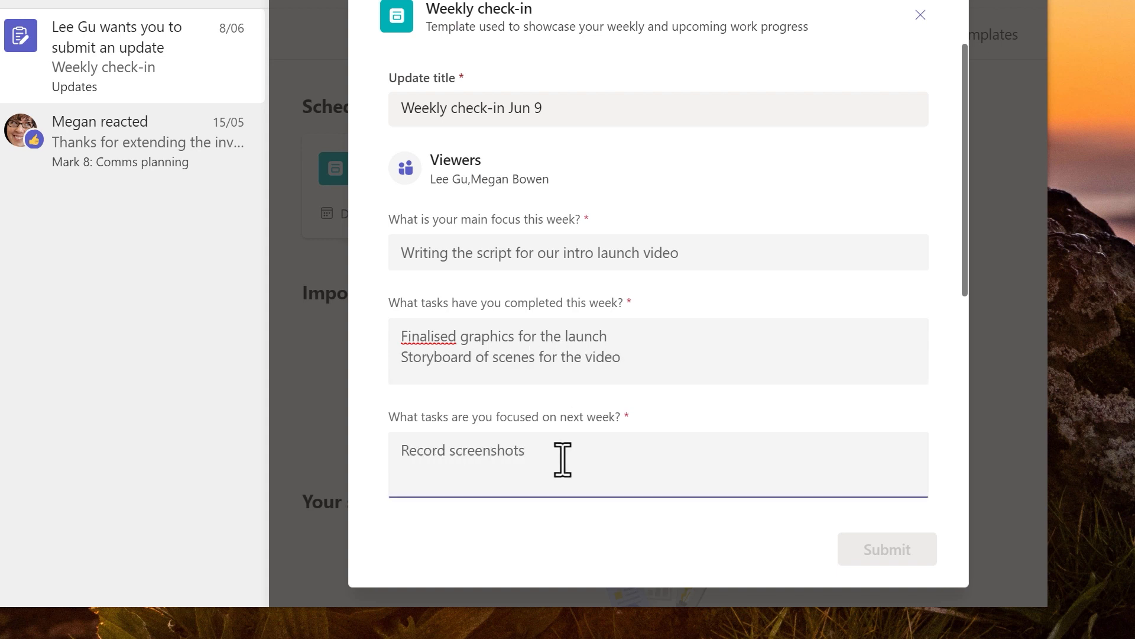
scroll(562, 459, "down", 5)
Answer No to needing additional support, tick a weekday, and submit the check-in.
left_click(396, 175)
left_click(397, 362)
left_click(888, 549)
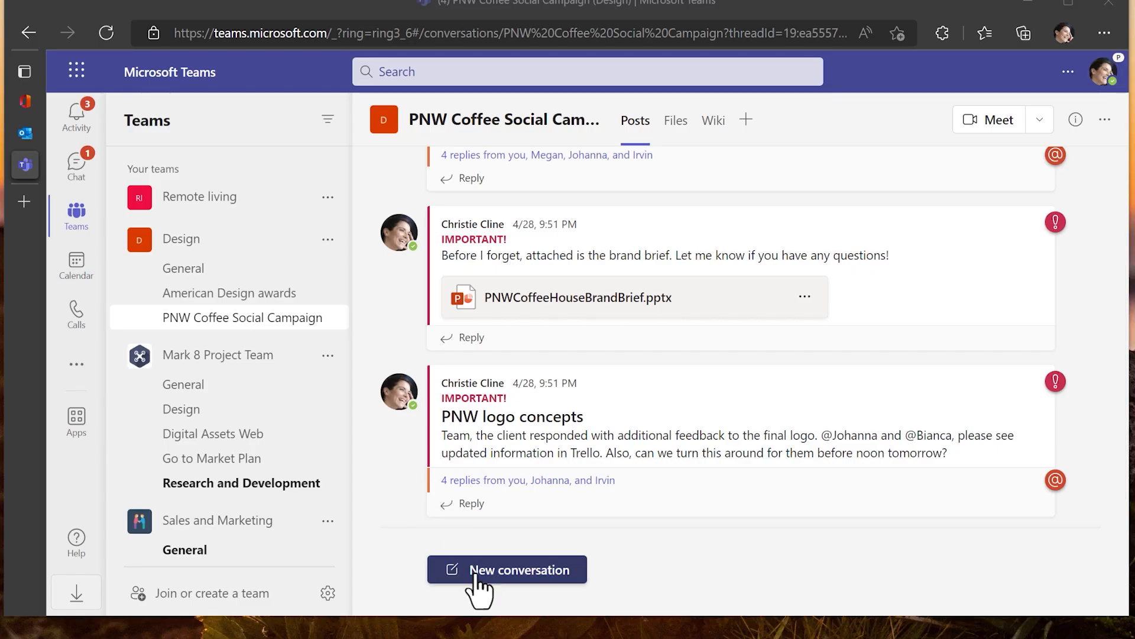
Start a new channel post and choose Request an update from the Updates app.
left_click(479, 569)
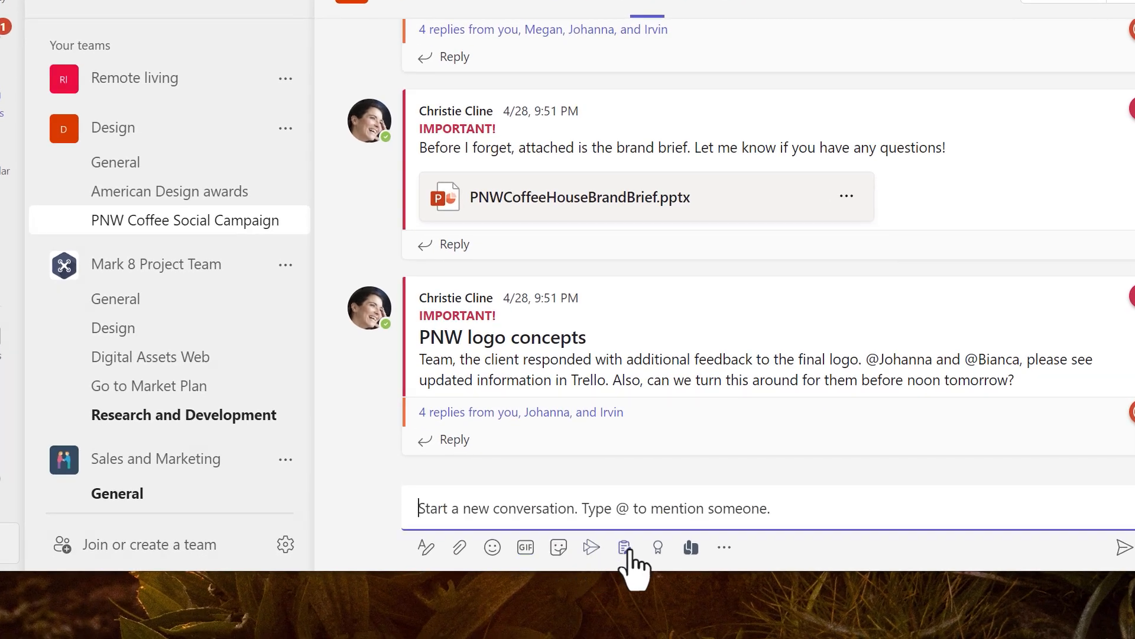
left_click(624, 548)
left_click(710, 189)
Publish a Project progress update request with default workflow settings to the channel.
left_click(730, 484)
left_click(820, 561)
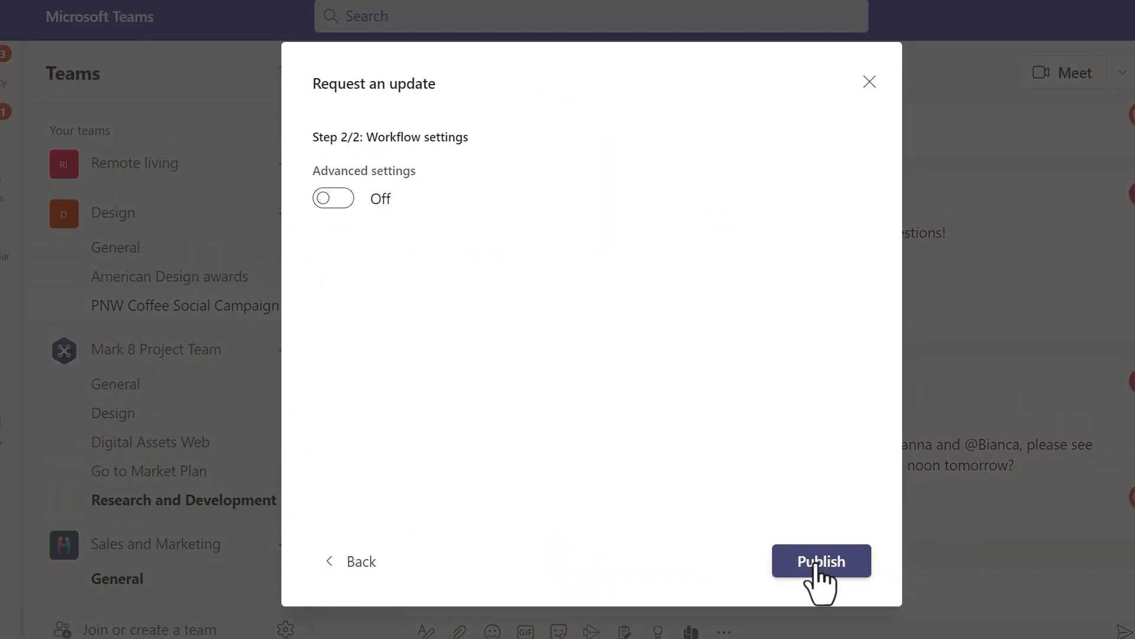
left_click(822, 561)
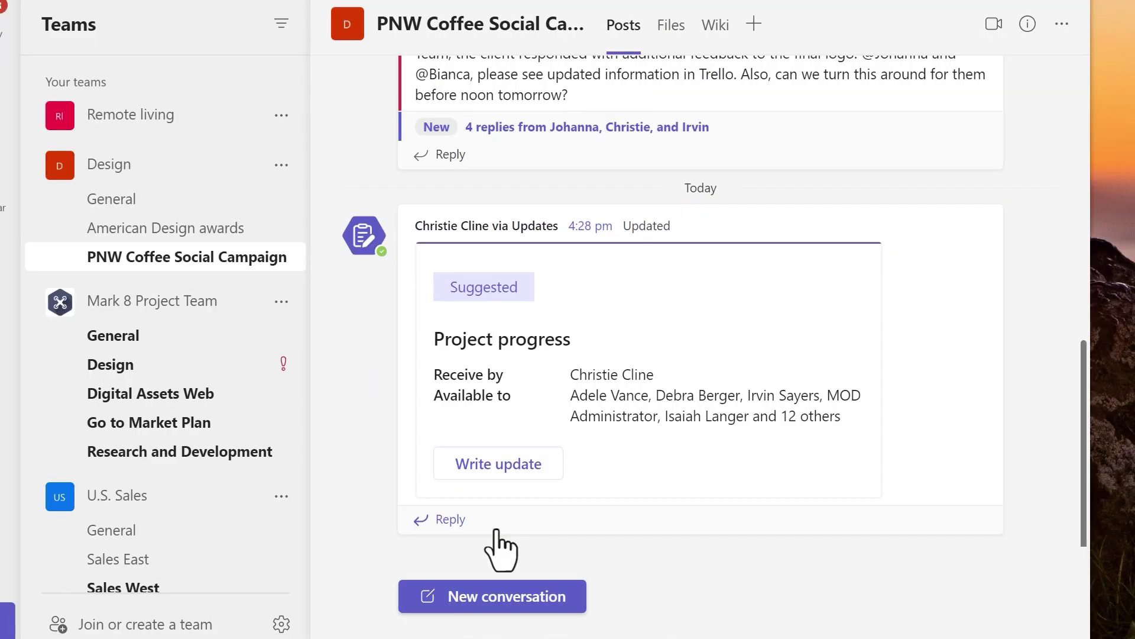
Reply to the request with a Project progress update answering No to needing additional support.
left_click(450, 519)
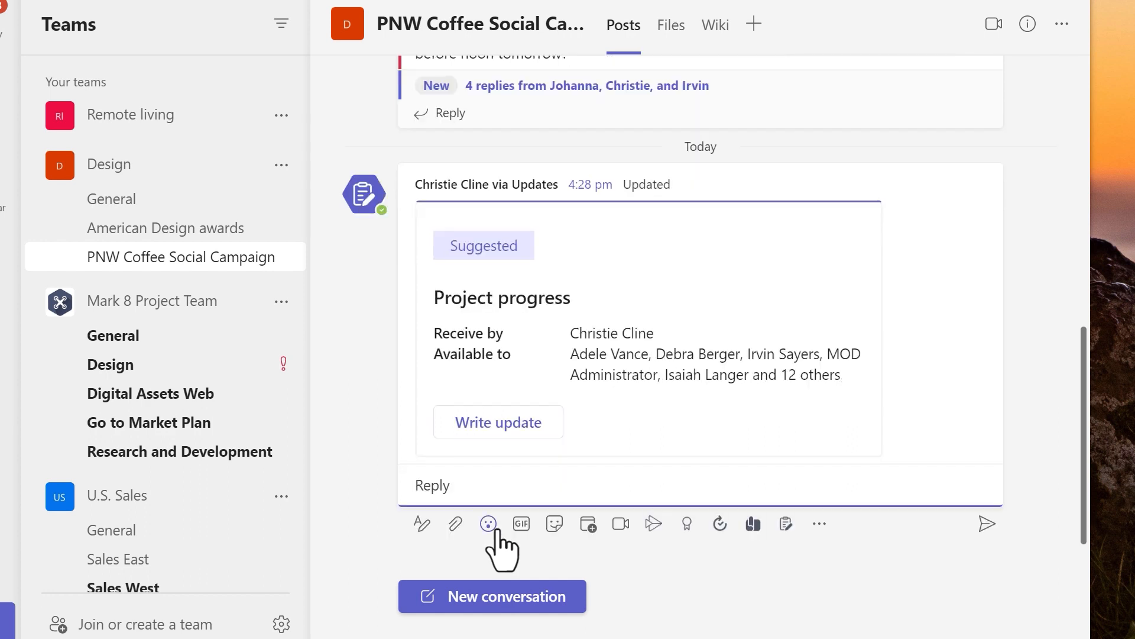
left_click(787, 524)
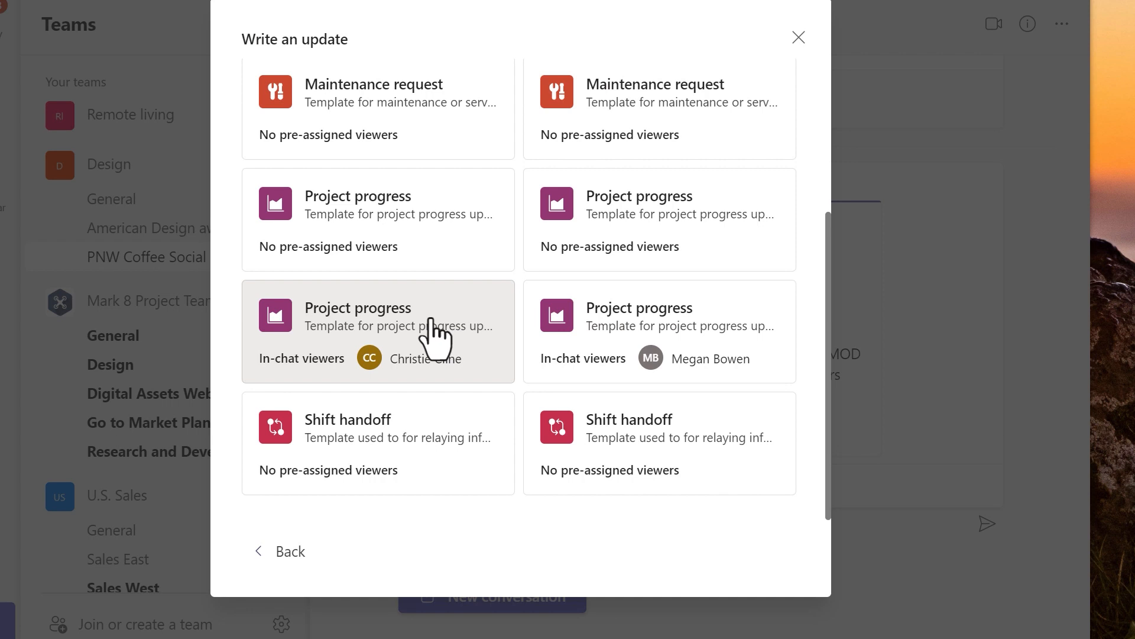
left_click(434, 335)
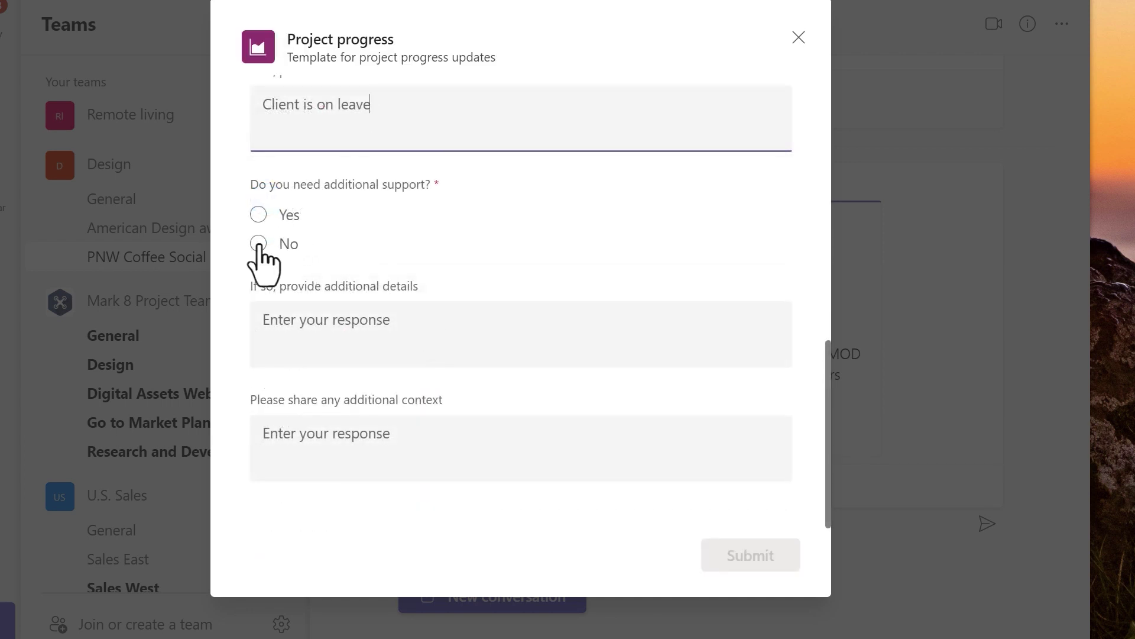
left_click(258, 245)
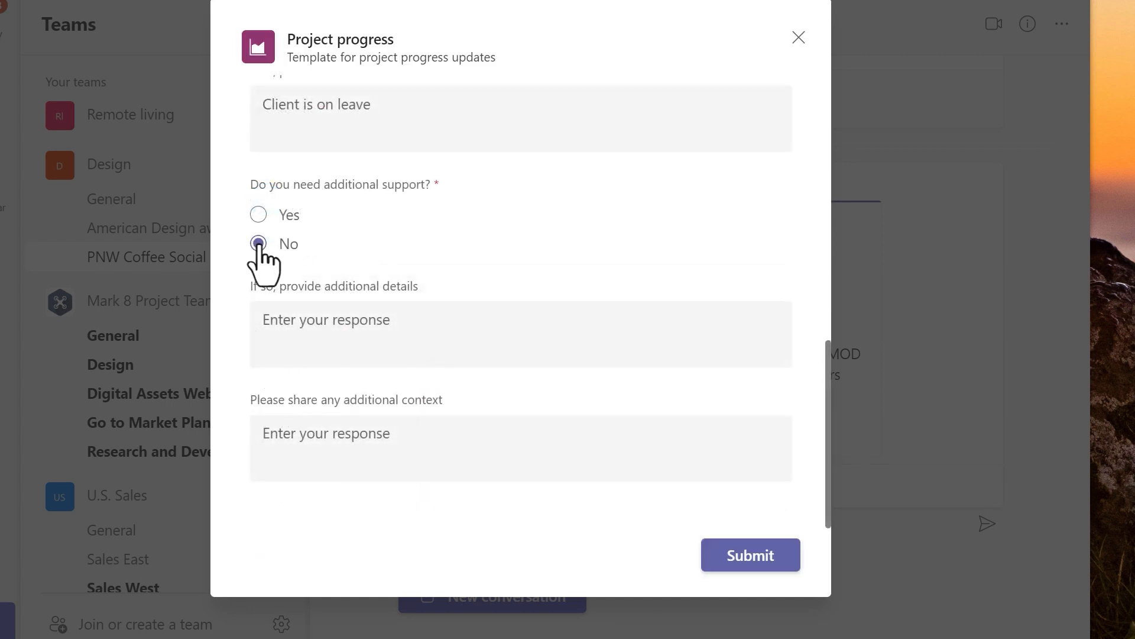
left_click(751, 554)
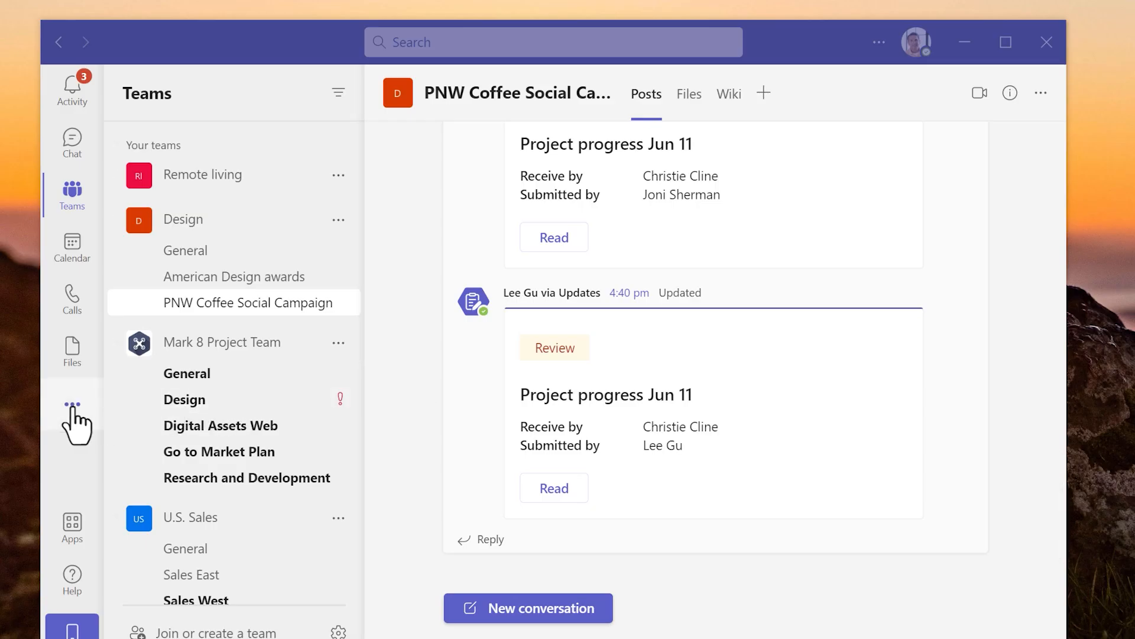
Open the Updates app from the left rail's more apps list.
left_click(73, 407)
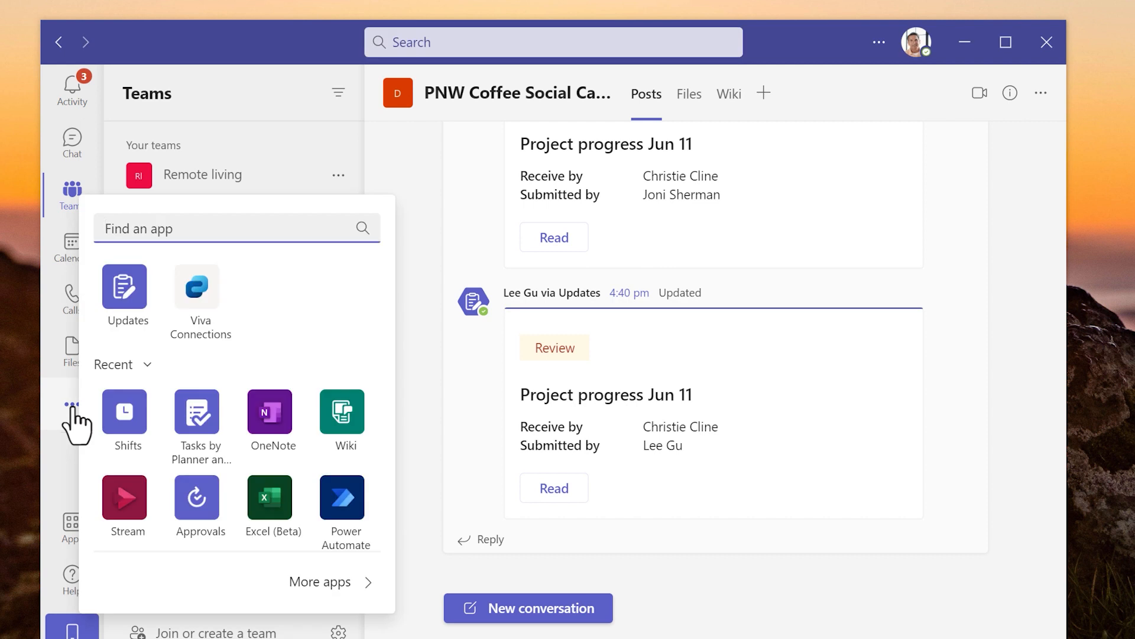
type("updates")
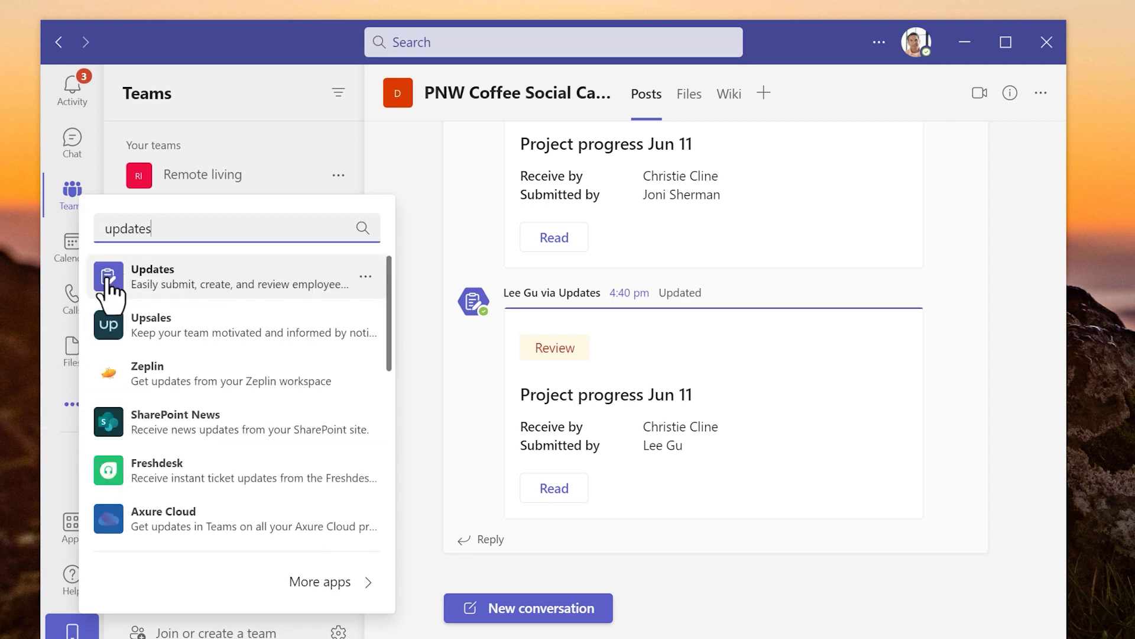
left_click(110, 280)
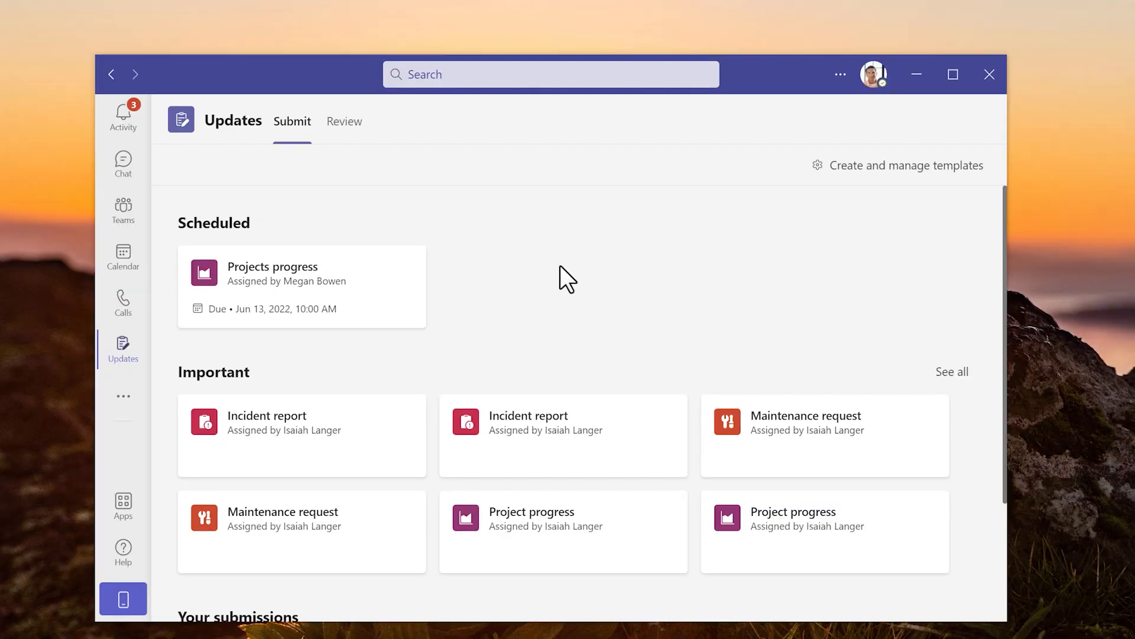
scroll(560, 266, "down", 3)
scroll(560, 265, "down", 3)
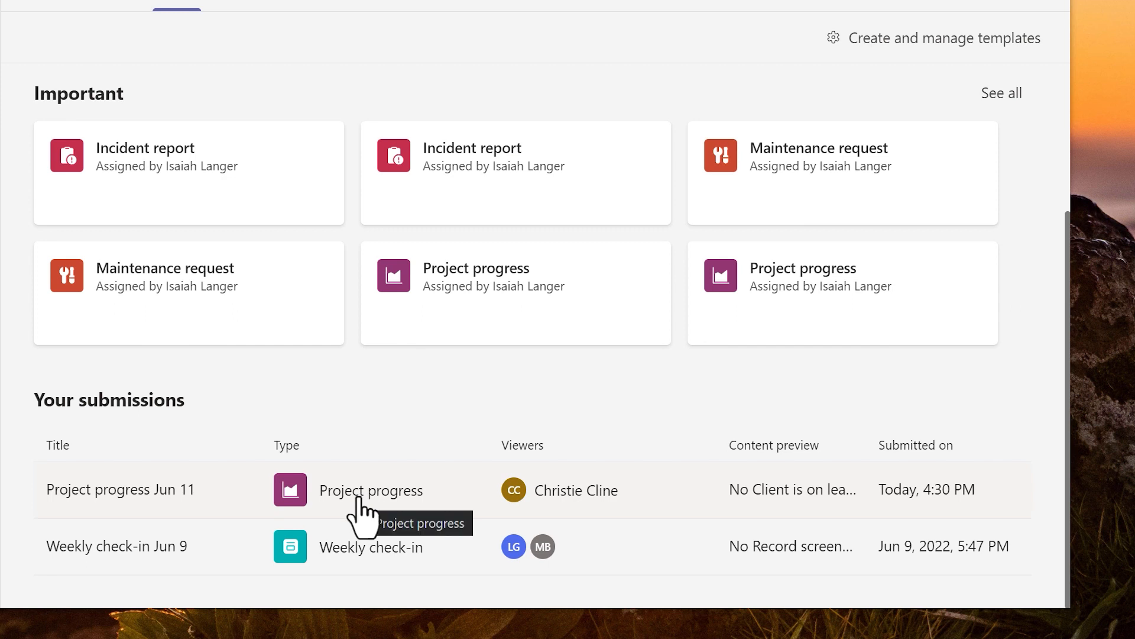
left_click(142, 489)
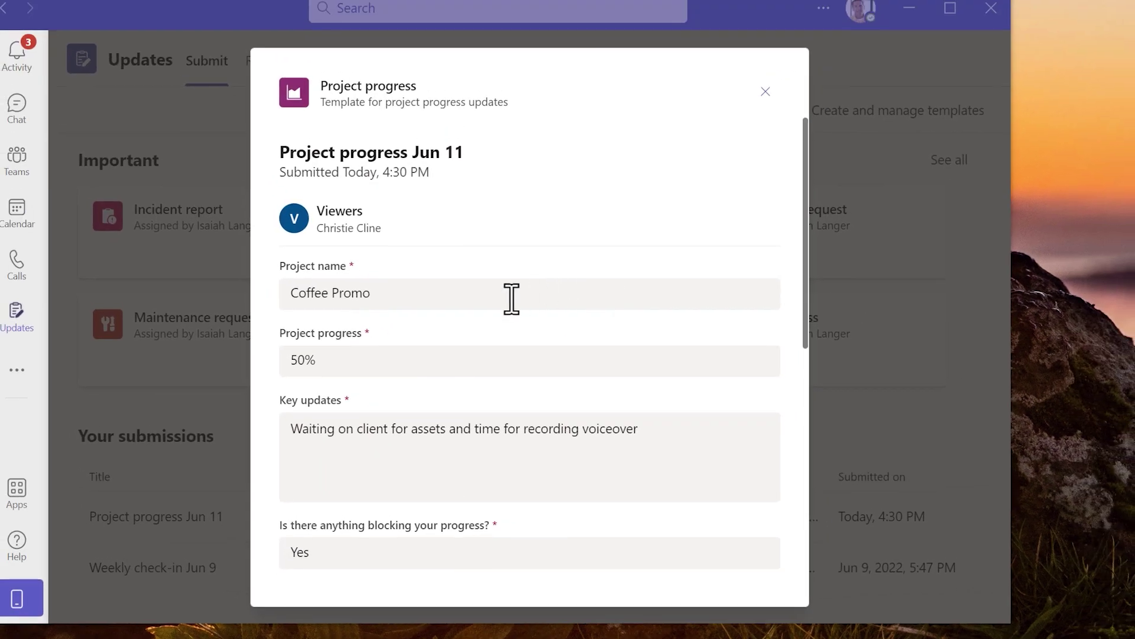
left_click(512, 299)
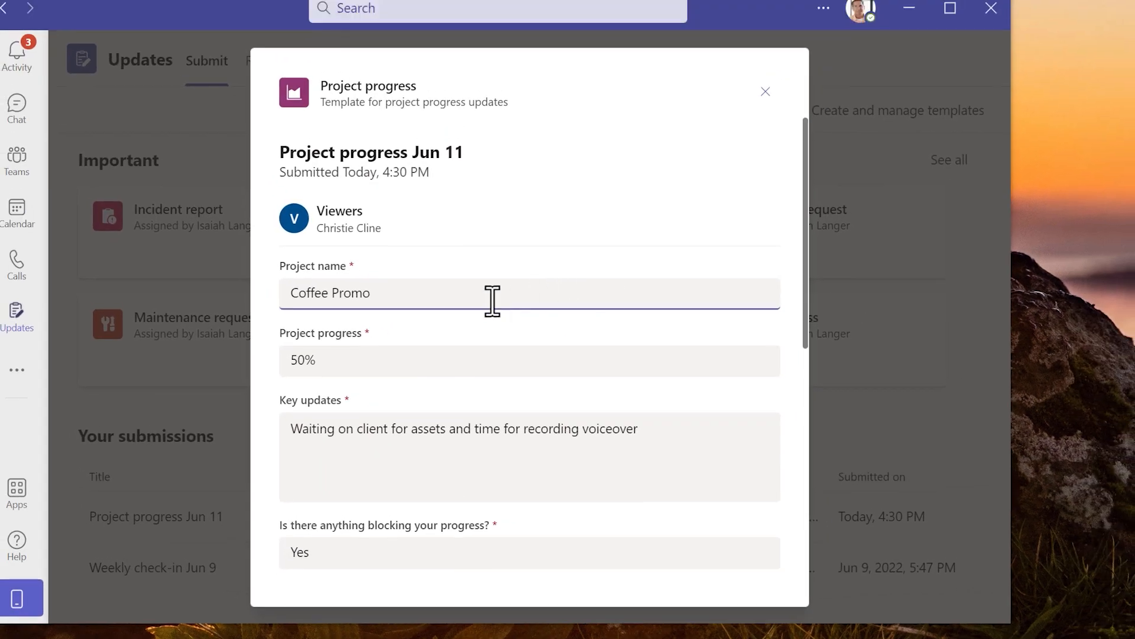
scroll(385, 298, "down", 5)
left_click(411, 297)
scroll(621, 368, "up", 6)
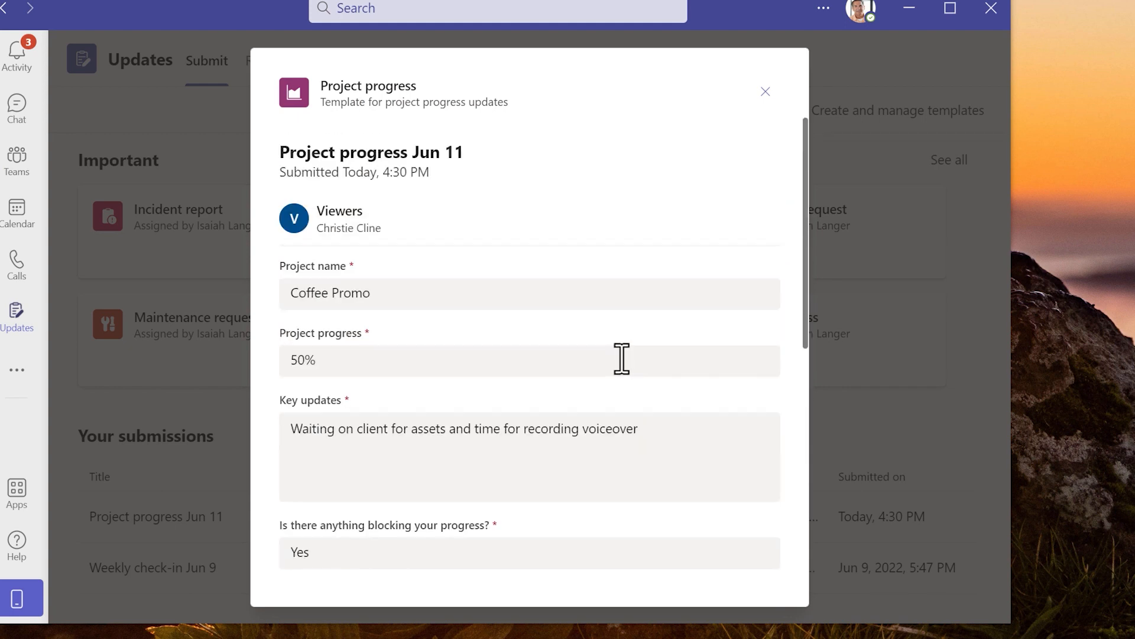
left_click(768, 93)
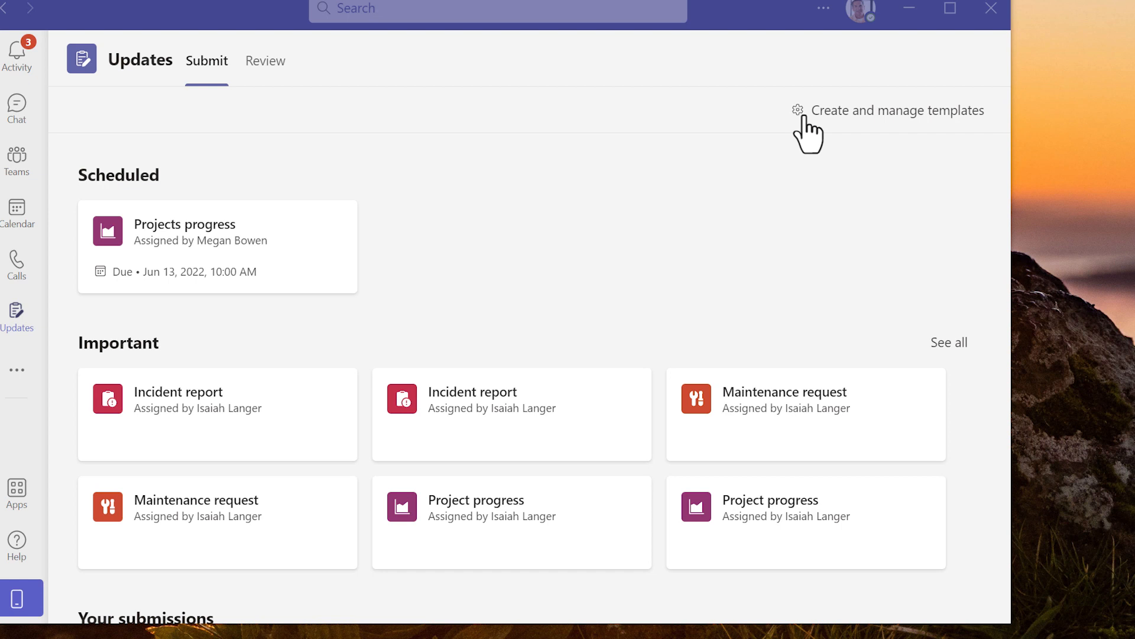
Start a new blank update template from the Manage templates page.
left_click(898, 115)
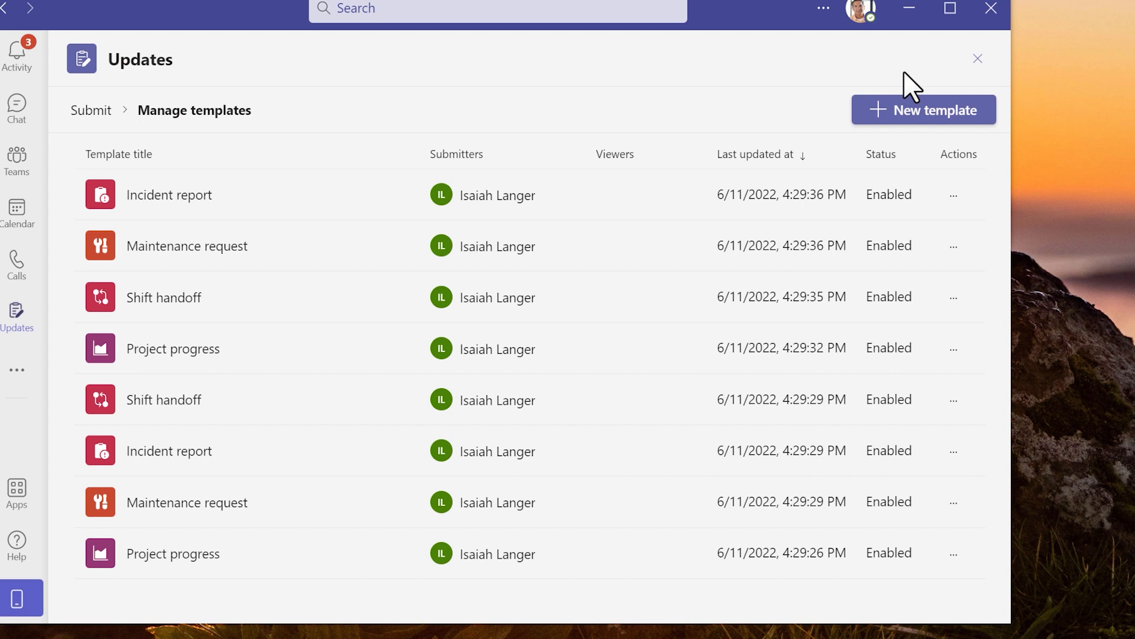
left_click(918, 111)
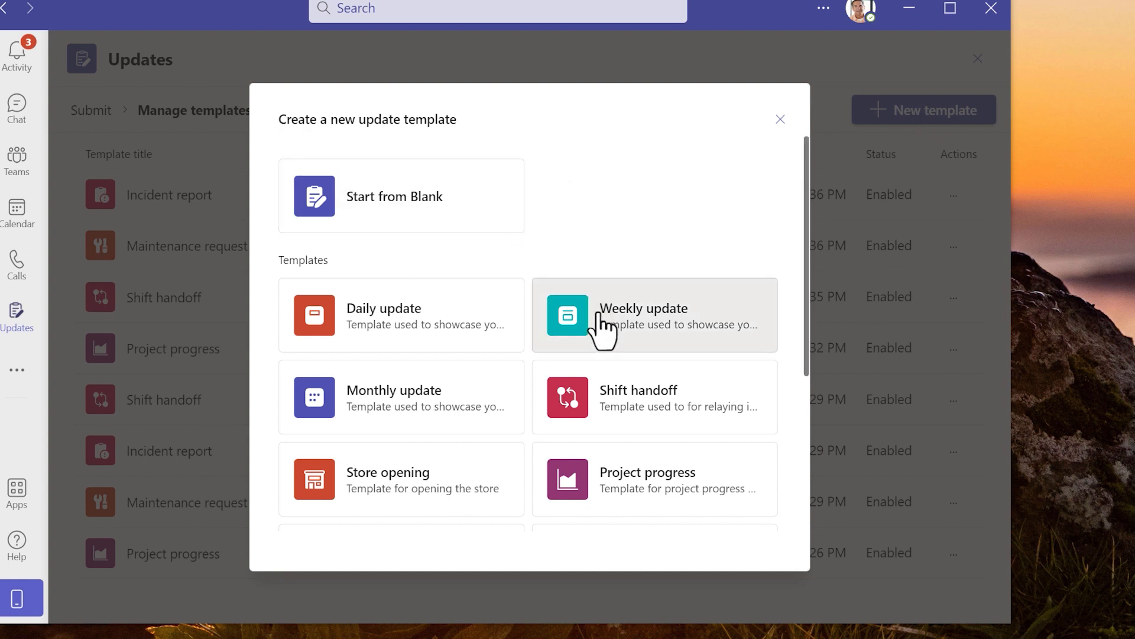
left_click(424, 229)
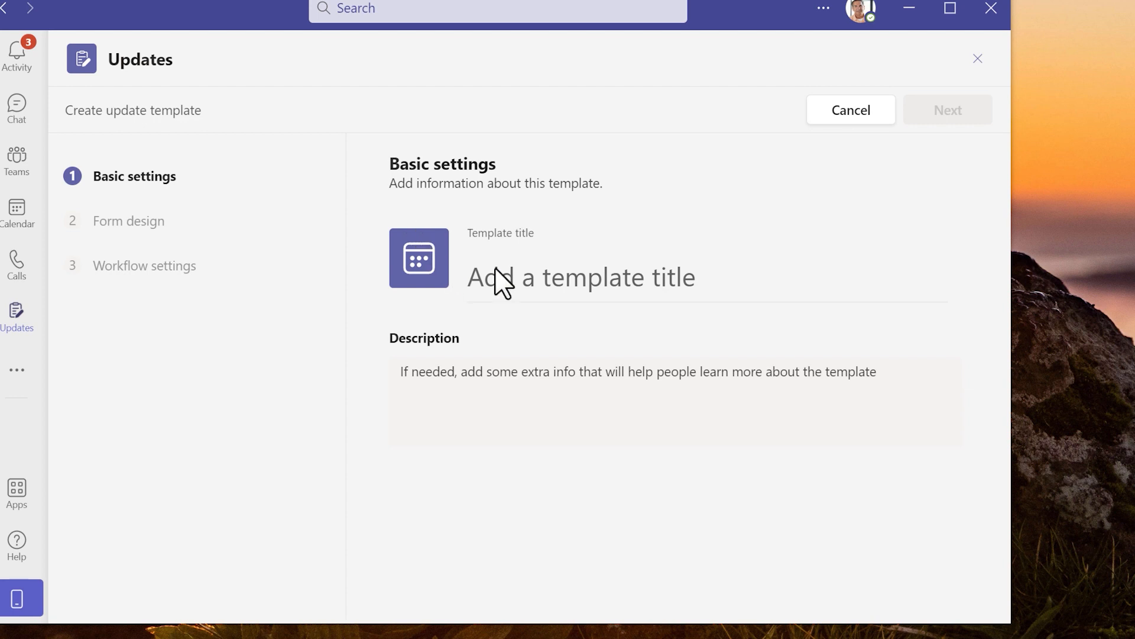
Title the template 'What are your plans this week?' and describe current work and office days.
left_click(508, 271)
type("What are your ")
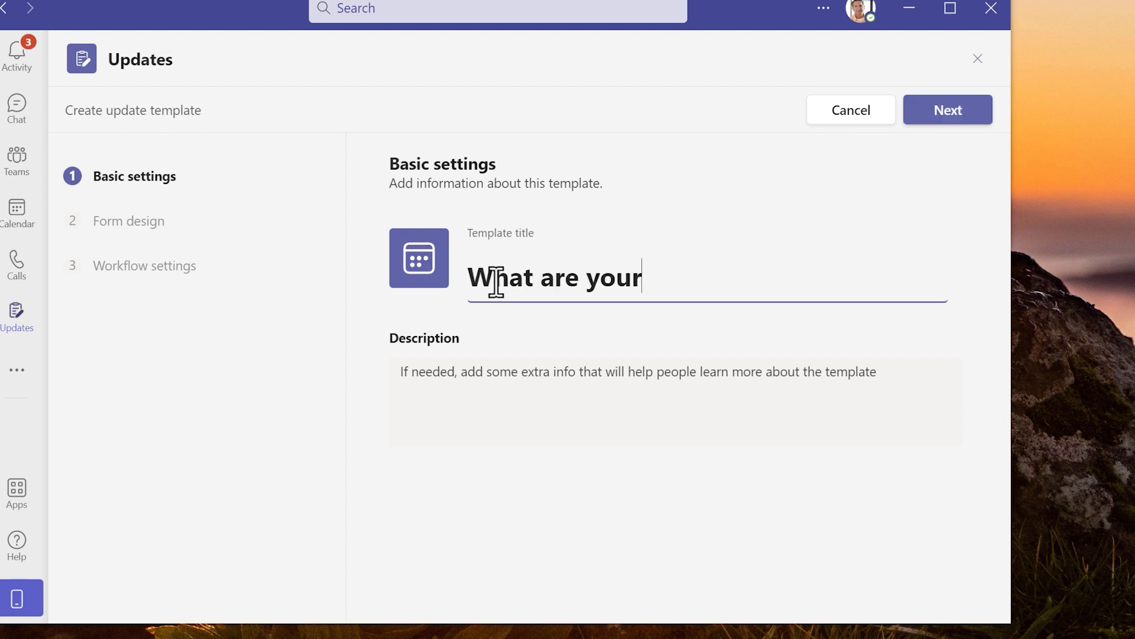
type("plans this week?")
left_click(476, 379)
type("Let your team know what you're")
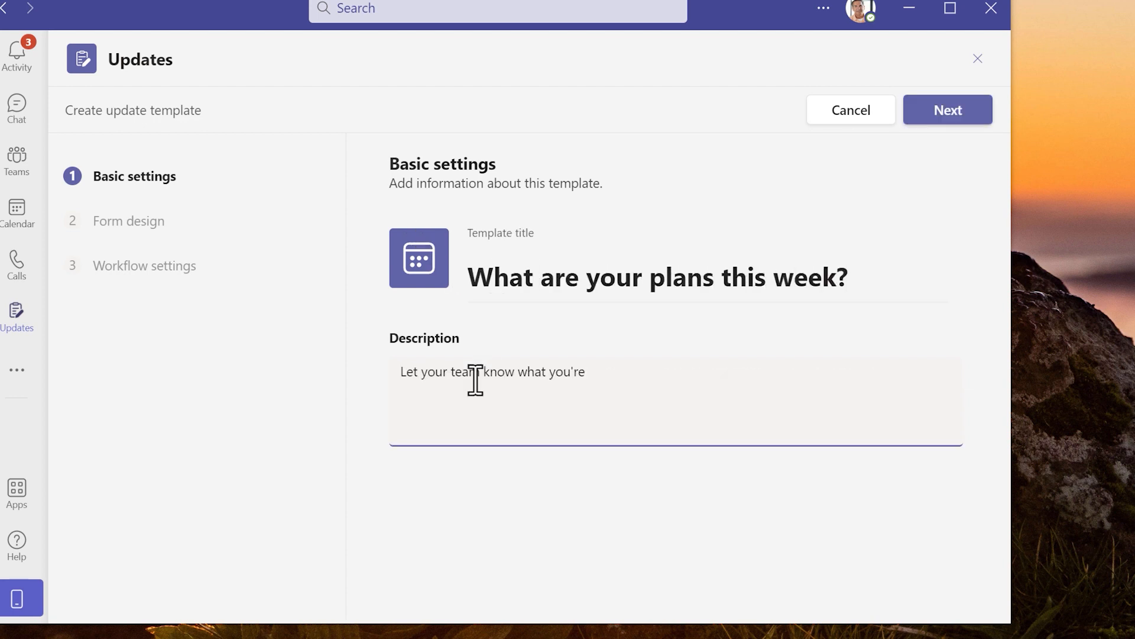
type(" in the office")
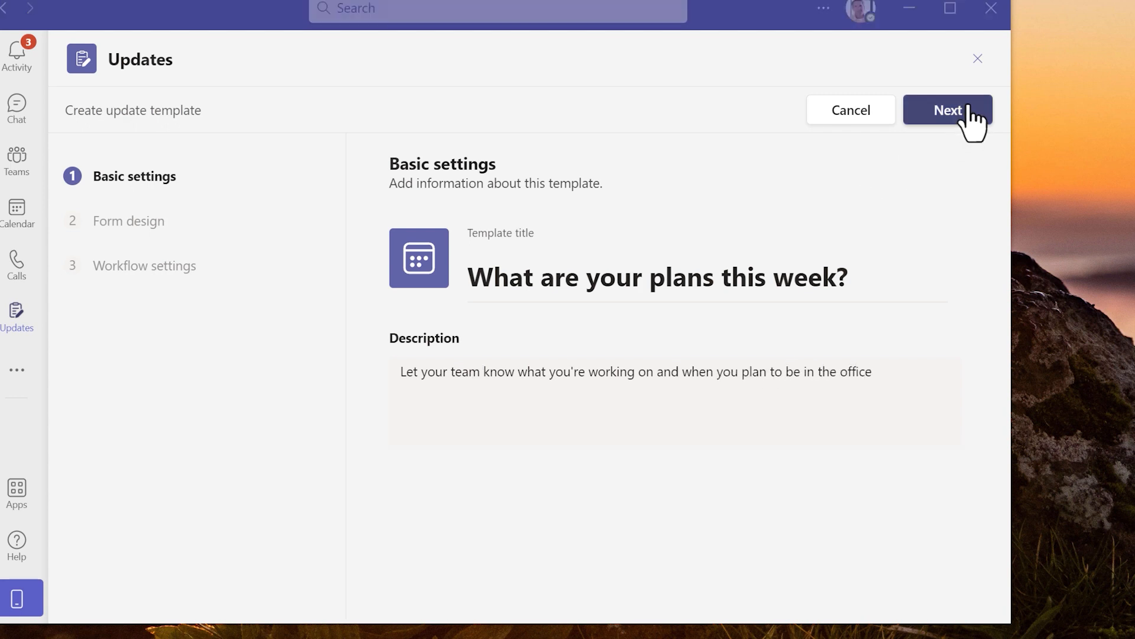
left_click(948, 111)
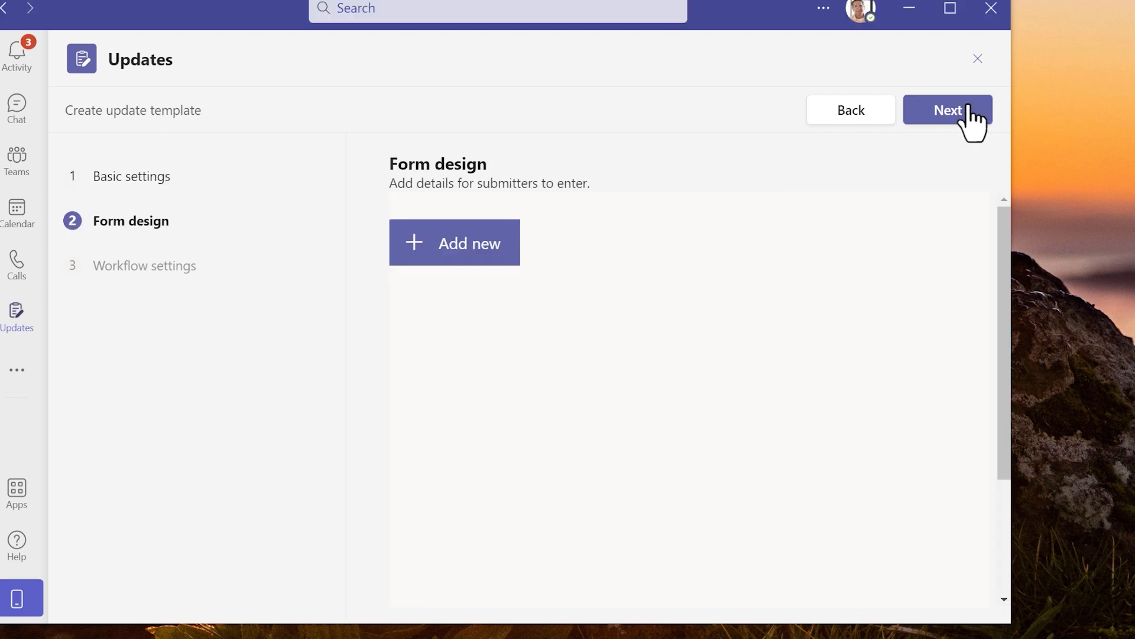
Add long-answer text questions about this week's work and priorities and a multiple-answer office-days choice question.
left_click(441, 253)
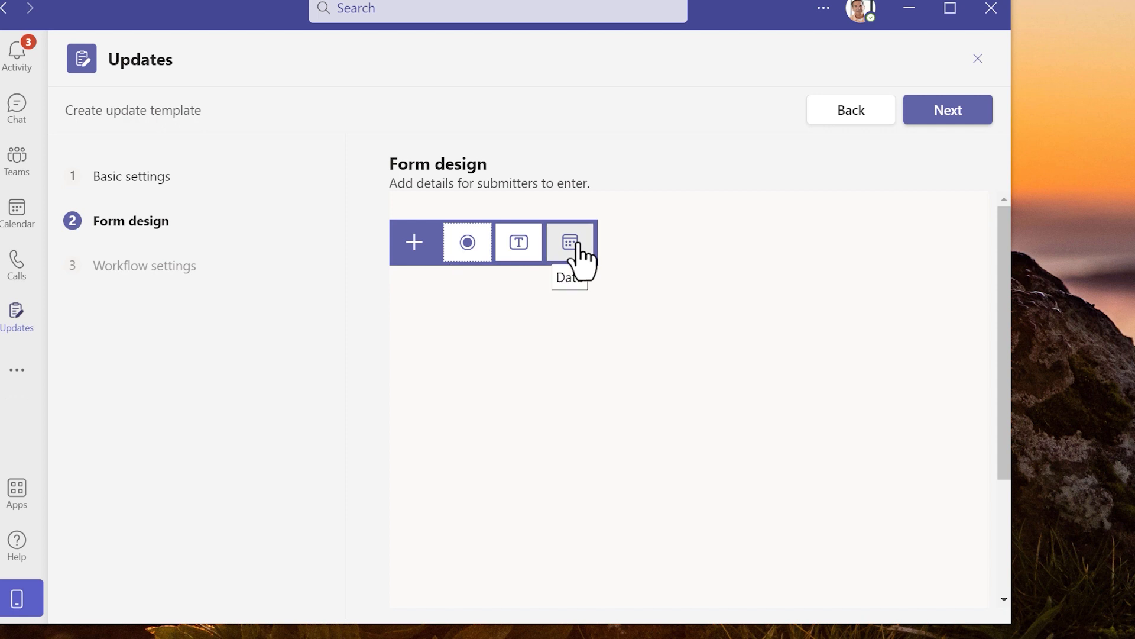
left_click(519, 243)
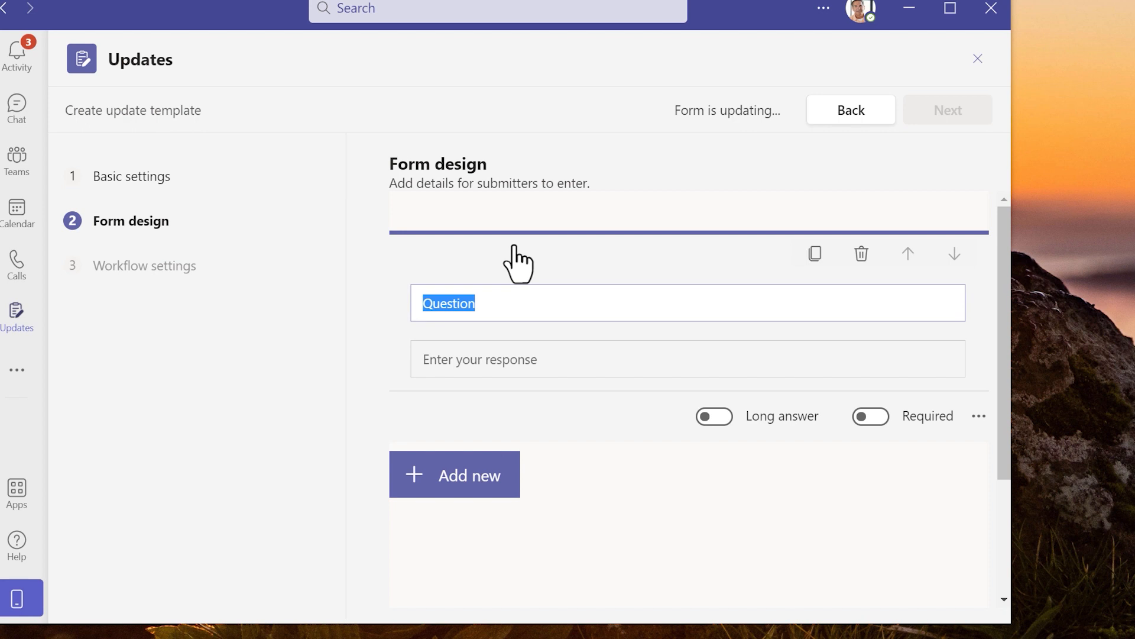
type("What are you planning to work on this week?")
left_click(714, 417)
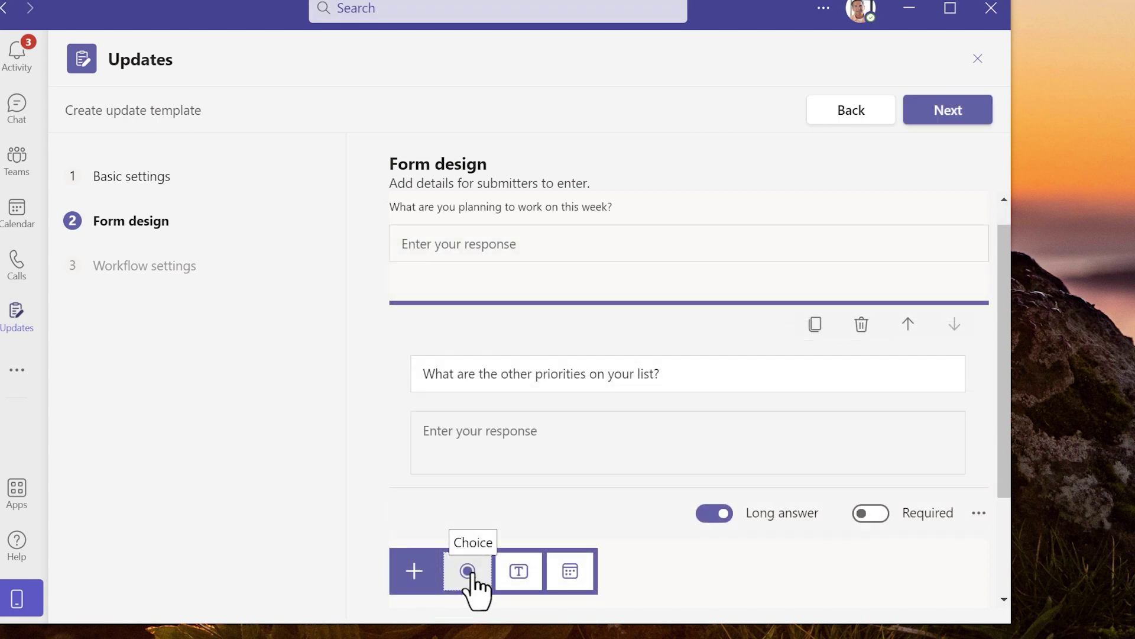
left_click(469, 574)
type("Are you planning to work in the office this week?")
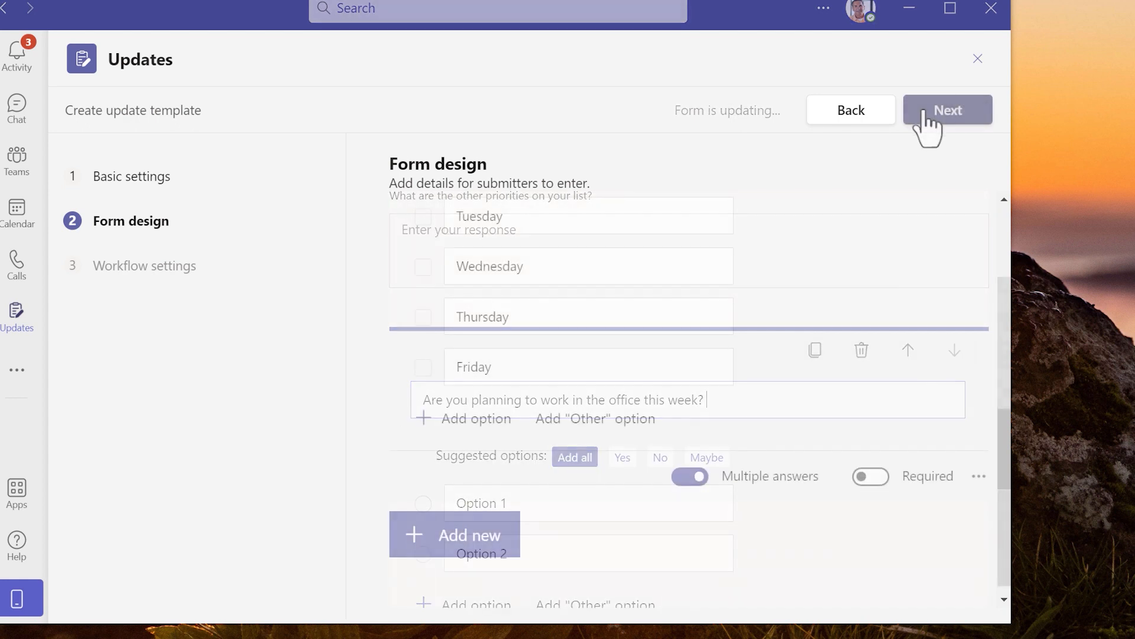
In Workflow settings, add Megan Bowen and the Design group as submitters.
left_click(945, 110)
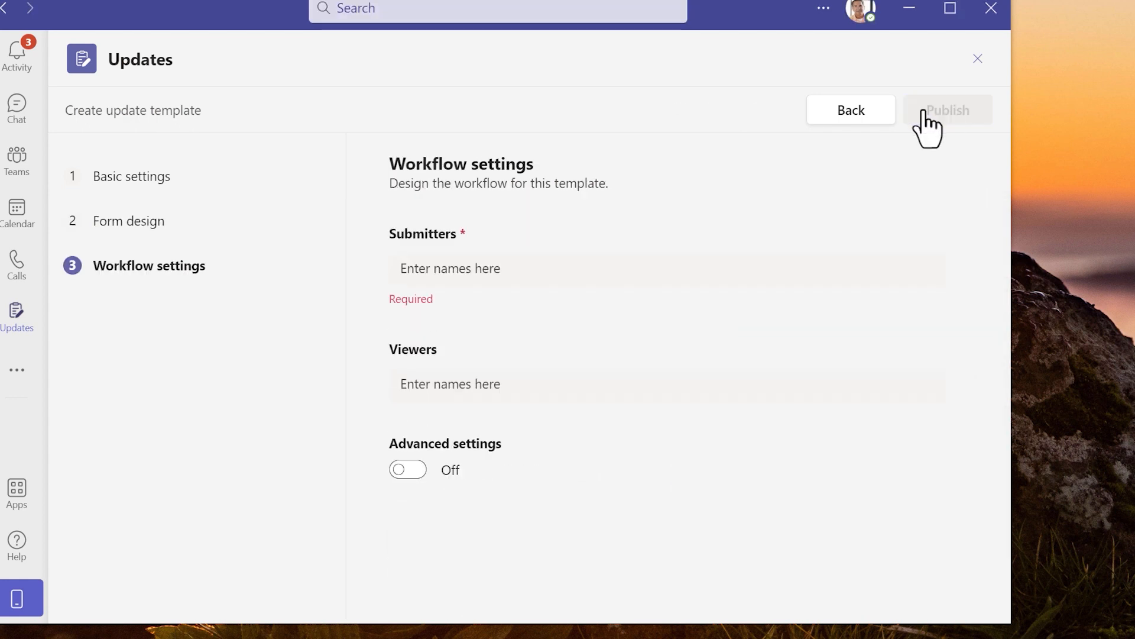
type("gan Bowen")
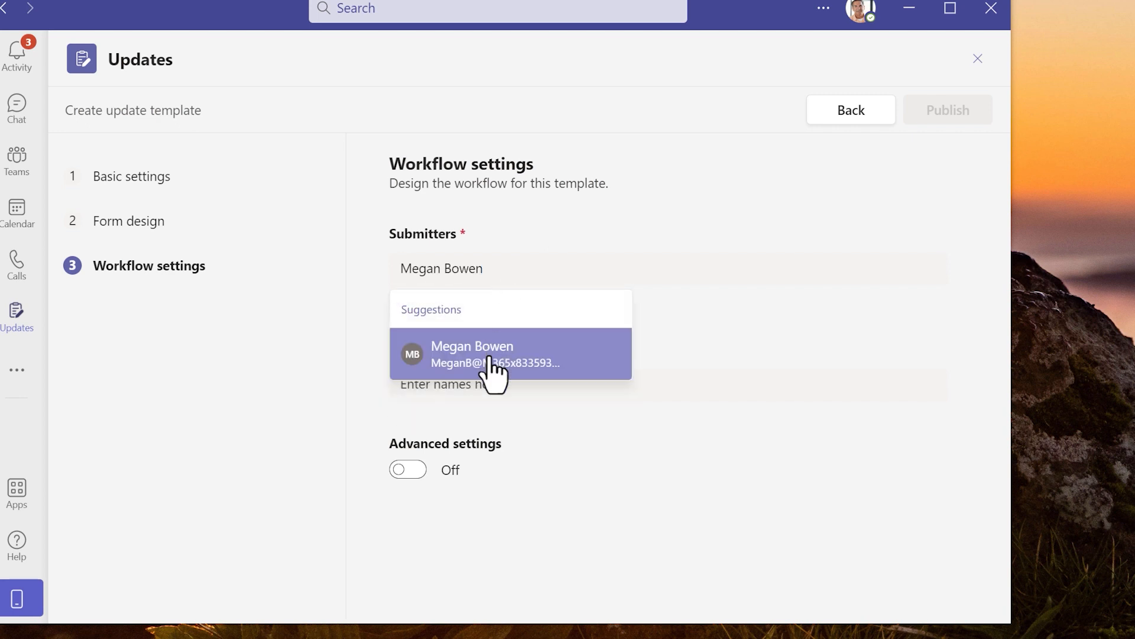
left_click(492, 353)
type("desig")
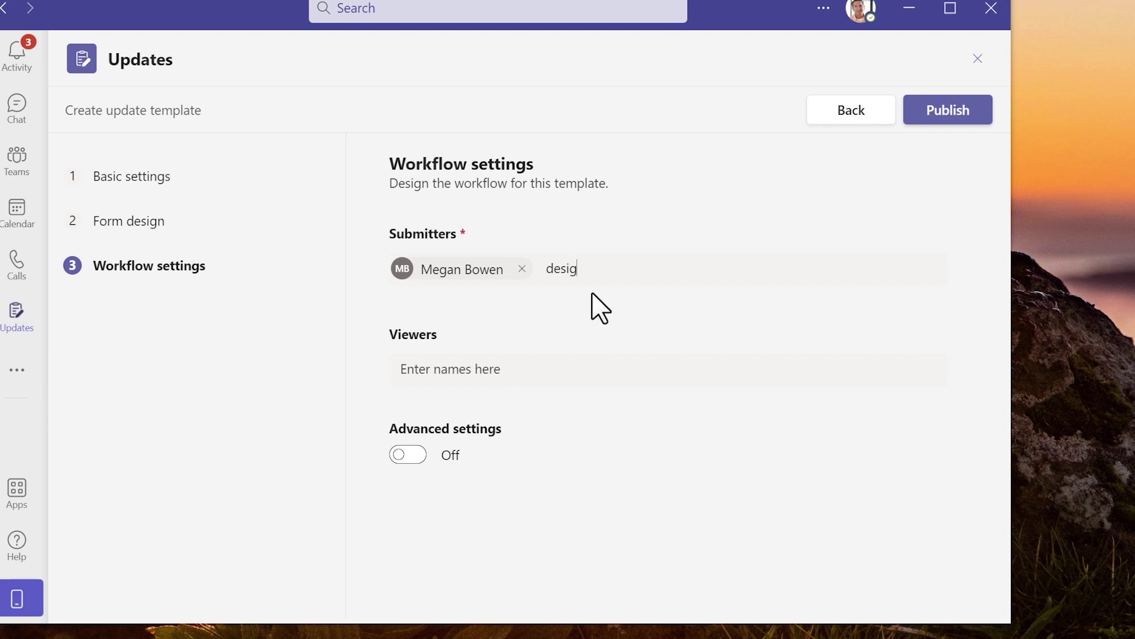
type("n")
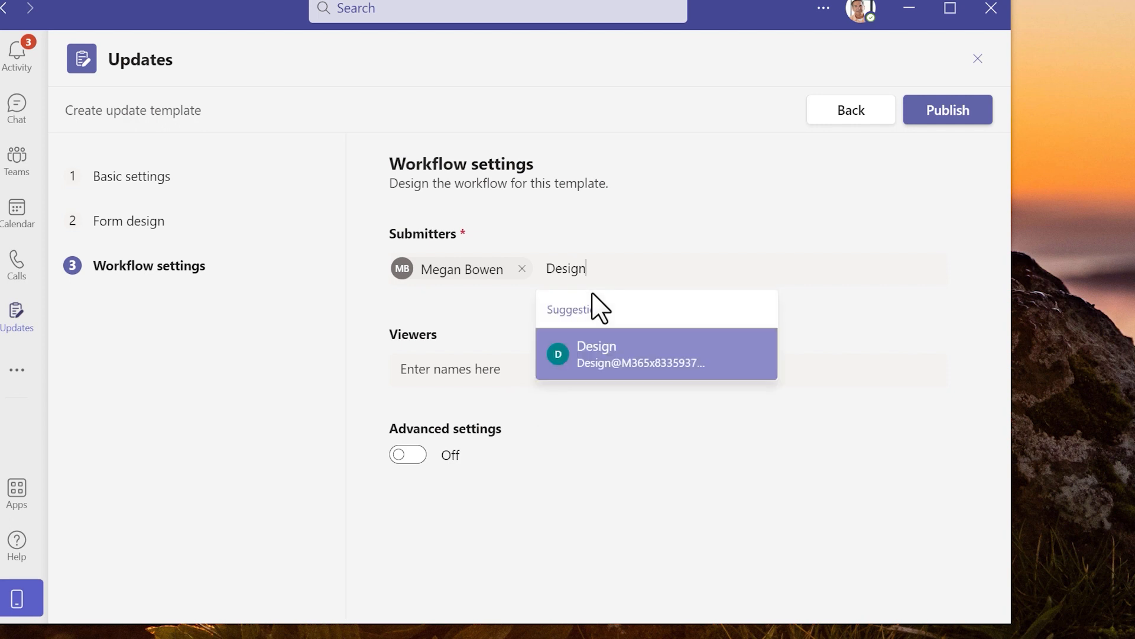
left_click(637, 359)
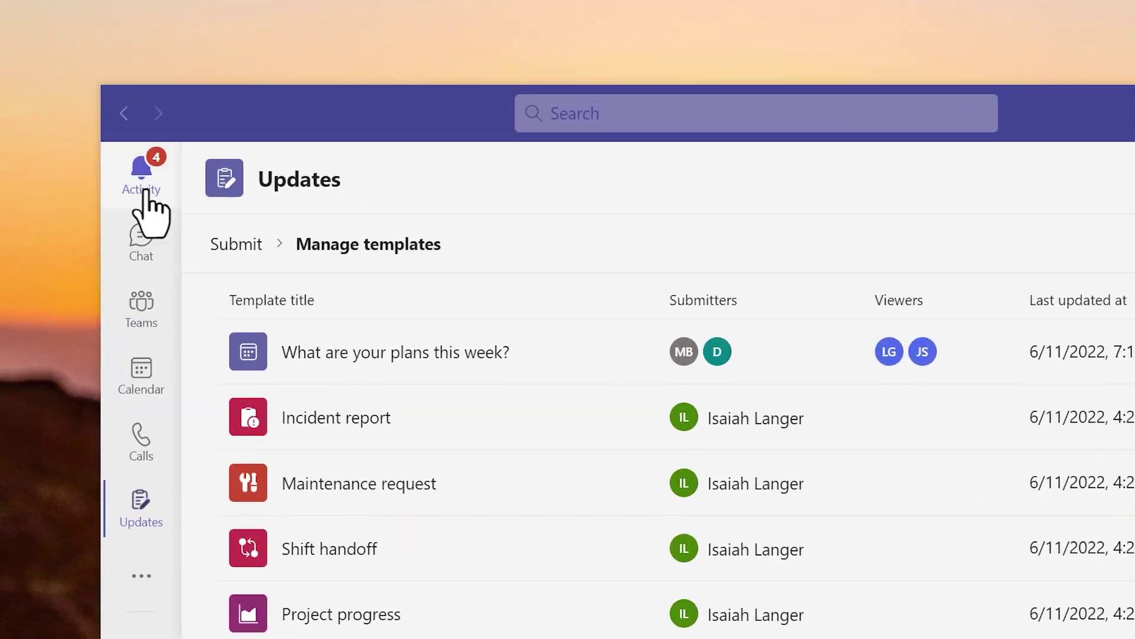
Add Lee Gu and Joni Sherman as viewers with advanced settings on.
left_click(141, 172)
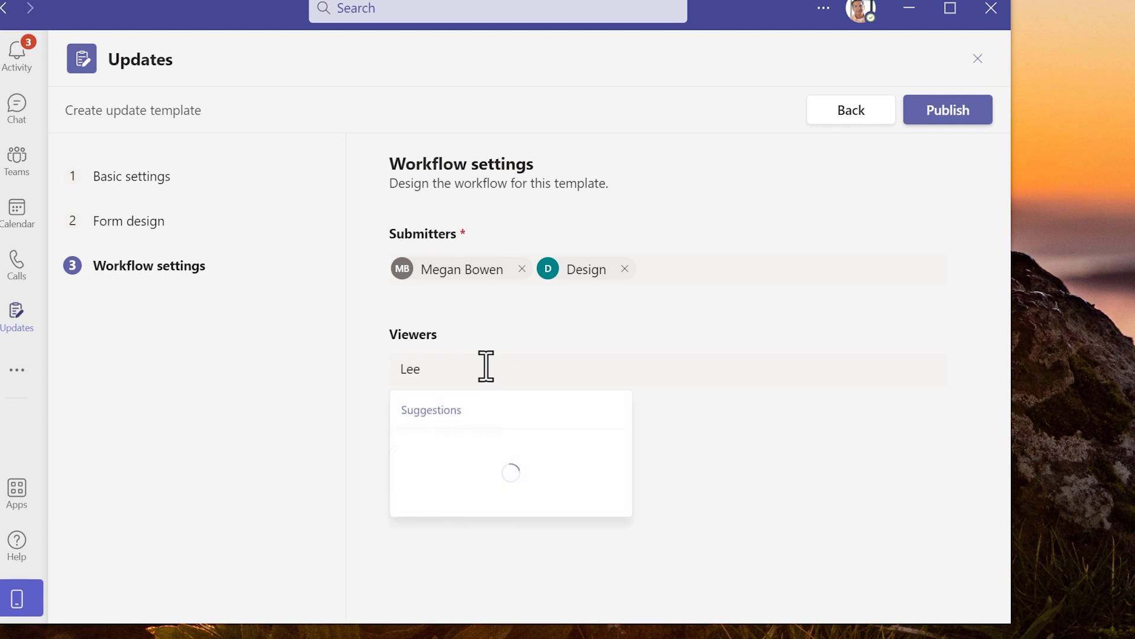
left_click(463, 457)
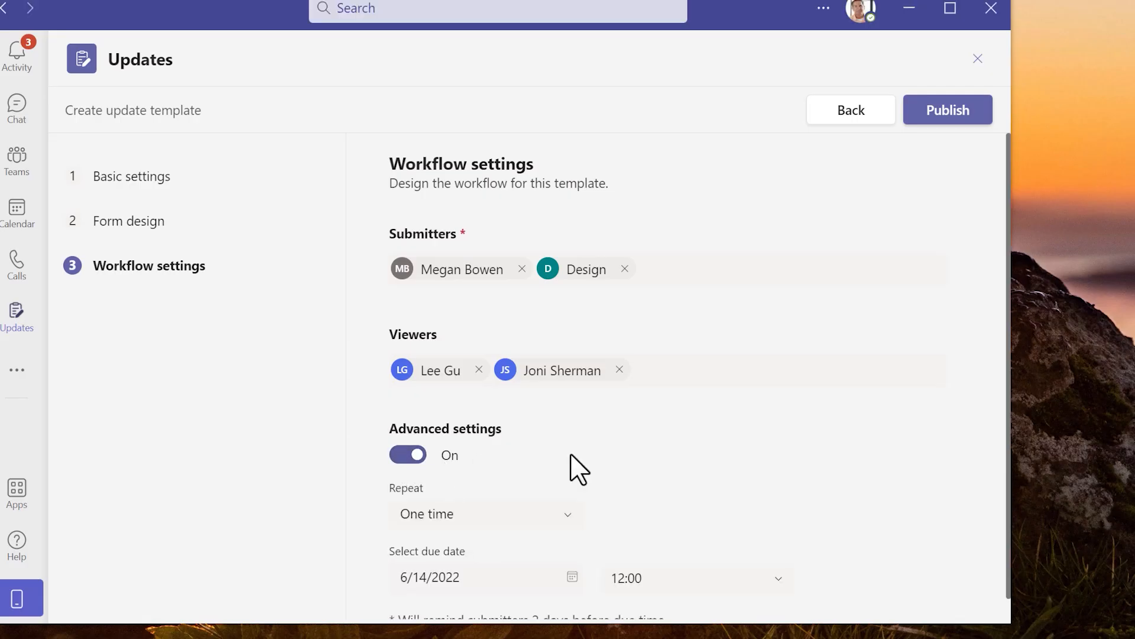
scroll(826, 452, "down", 1)
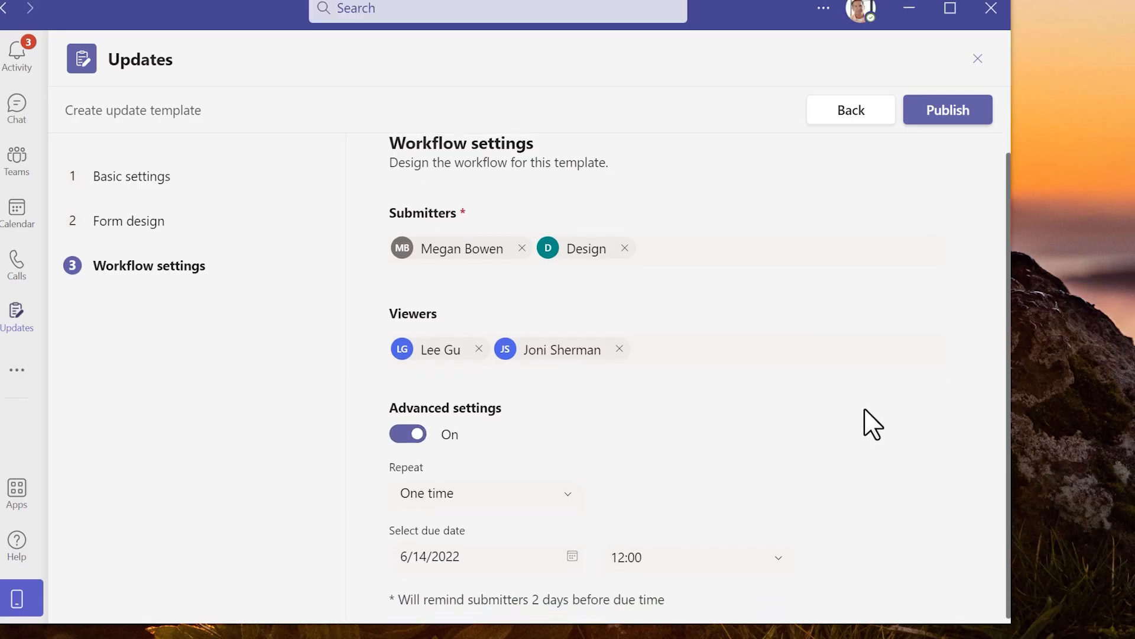
Set the template to repeat every week, due on weekdays at 12:00, after trying monthly.
left_click(545, 494)
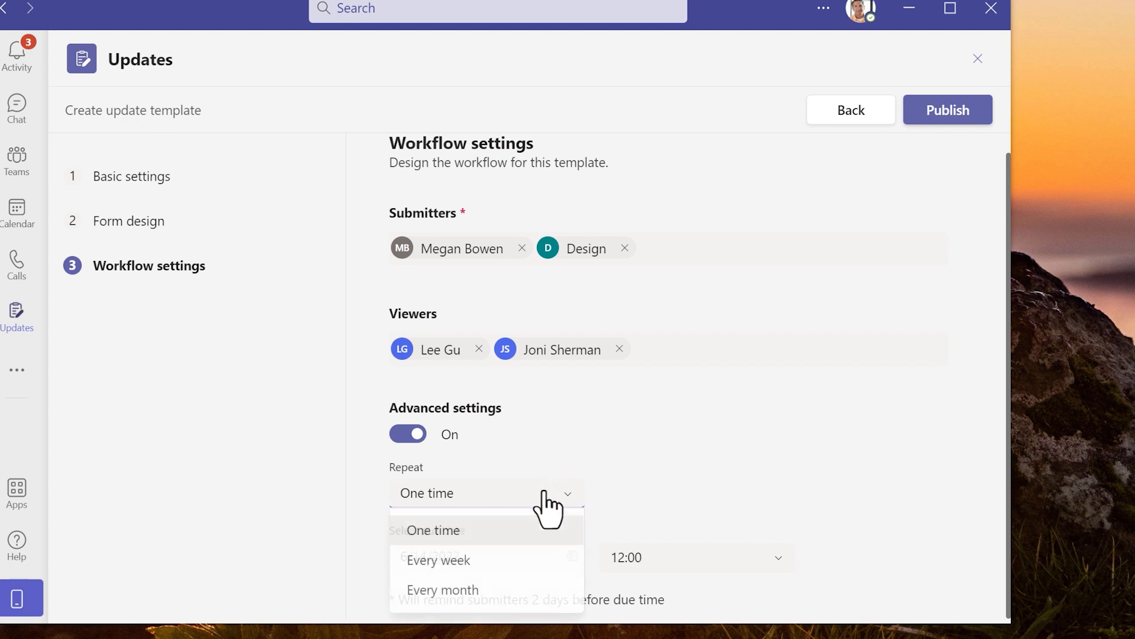
left_click(439, 561)
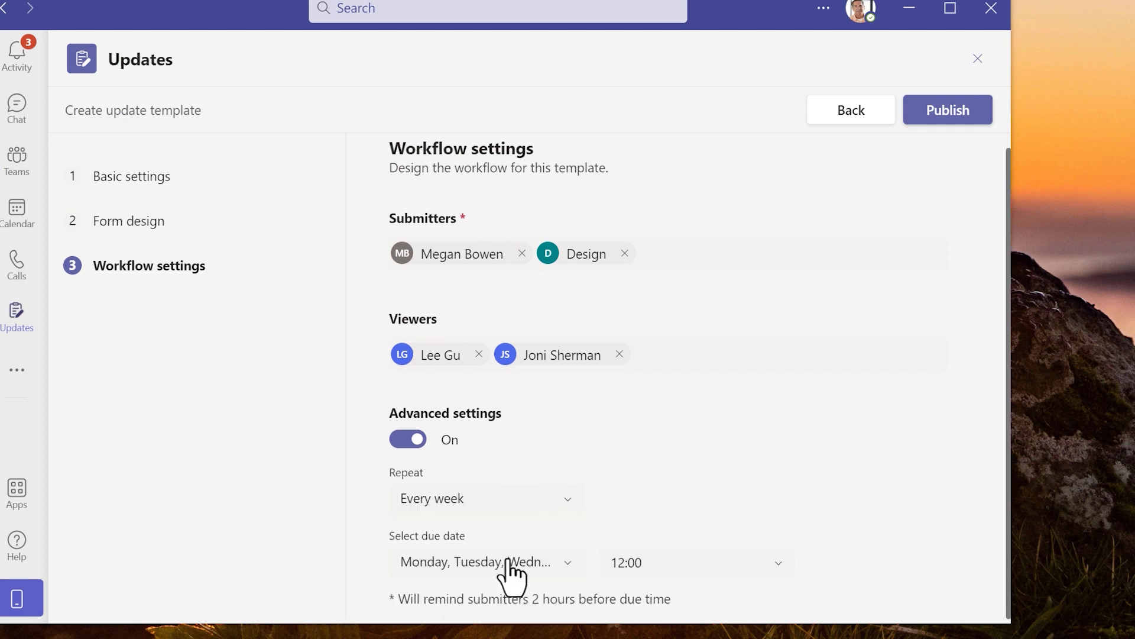
left_click(524, 568)
left_click(568, 572)
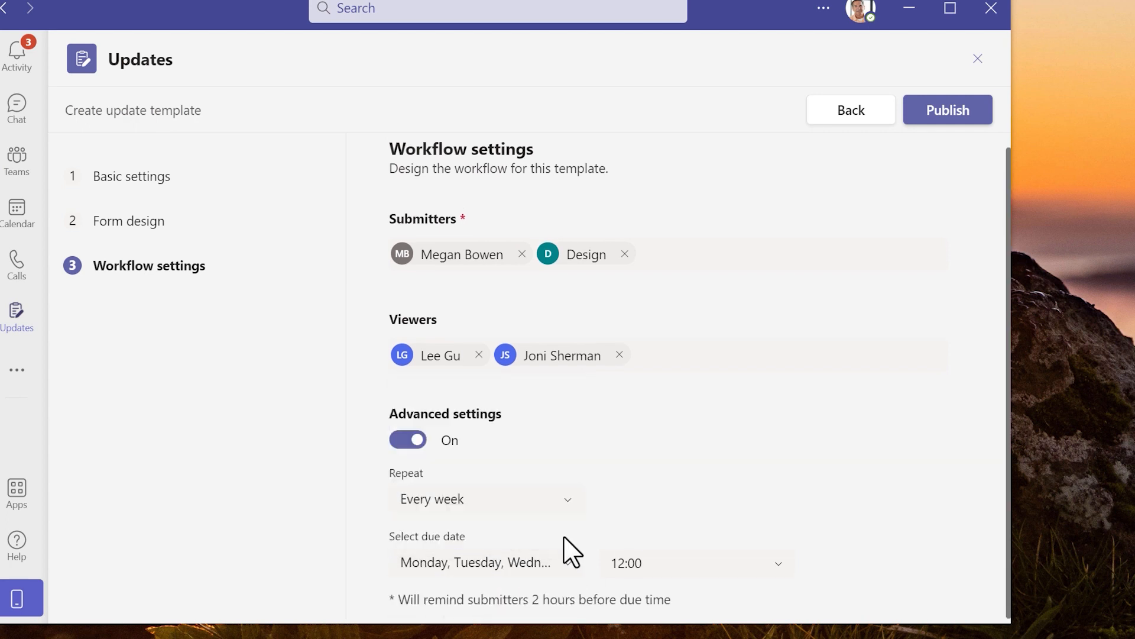
left_click(571, 504)
left_click(515, 461)
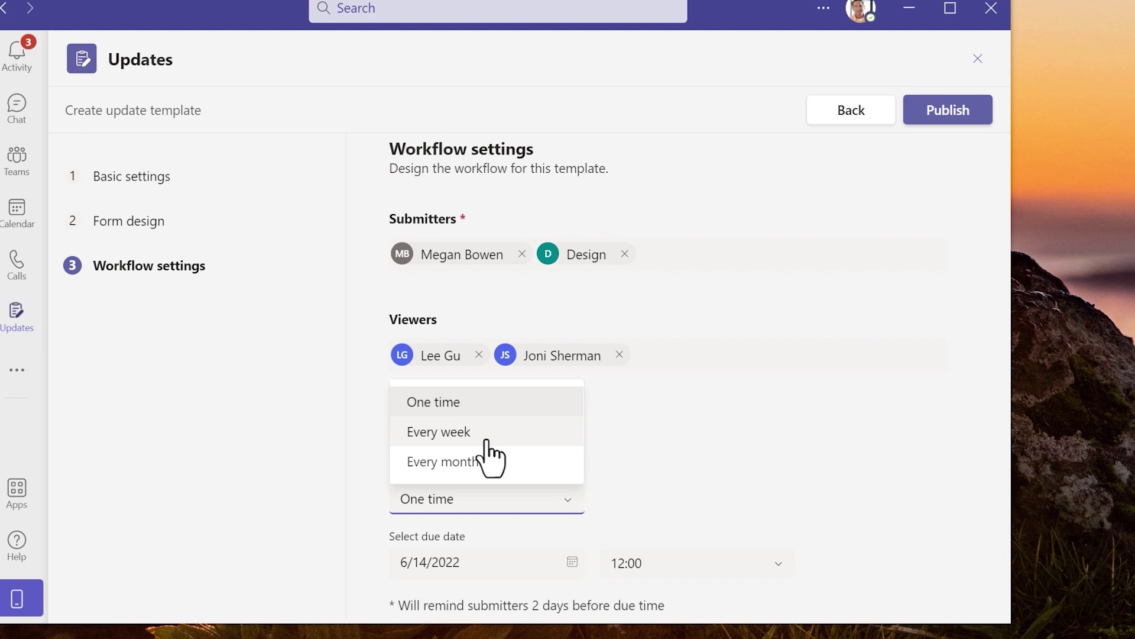
left_click(487, 435)
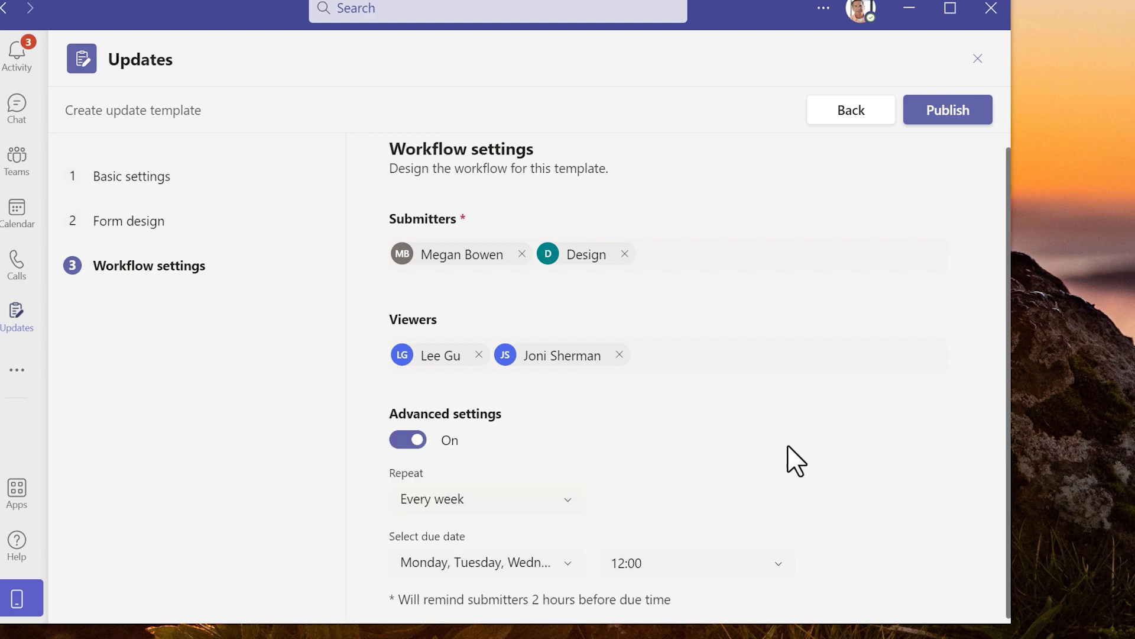
Publish the 'What are your plans this week?' template and view the scheduled requests on the Review tab.
left_click(947, 110)
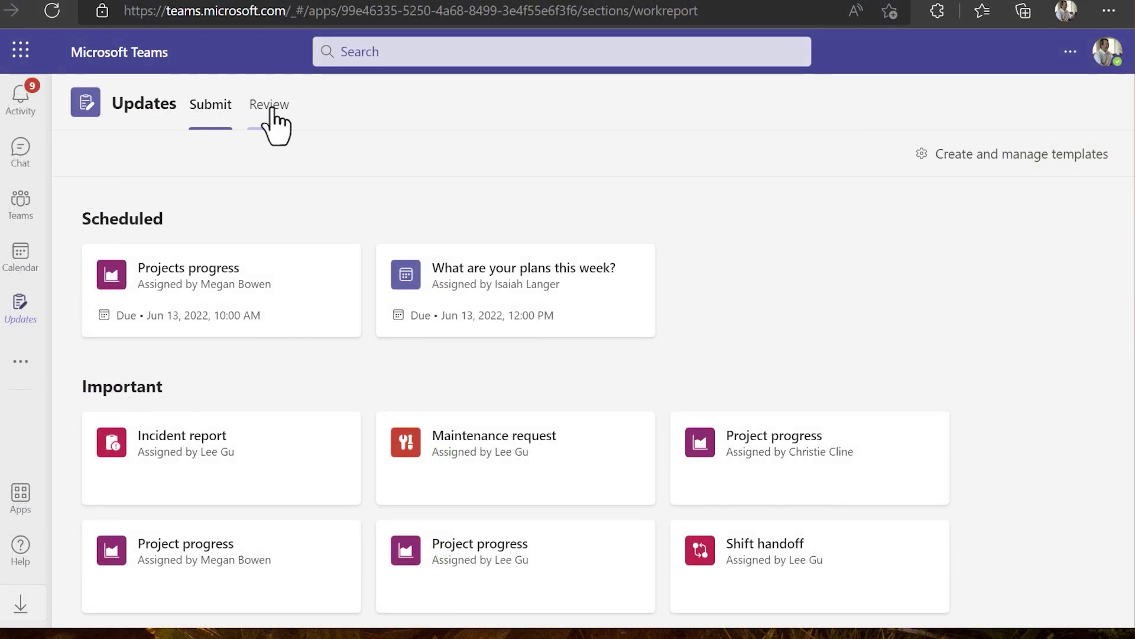
left_click(269, 104)
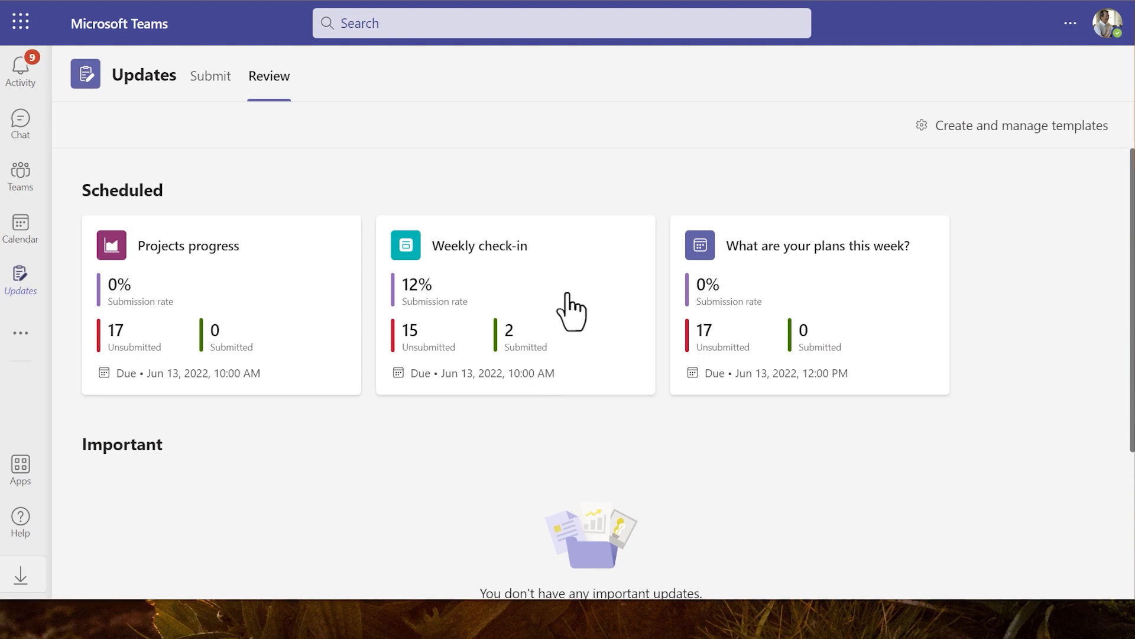
Open the Weekly check-in responses and view one submitter's Jun 9 submission.
left_click(573, 309)
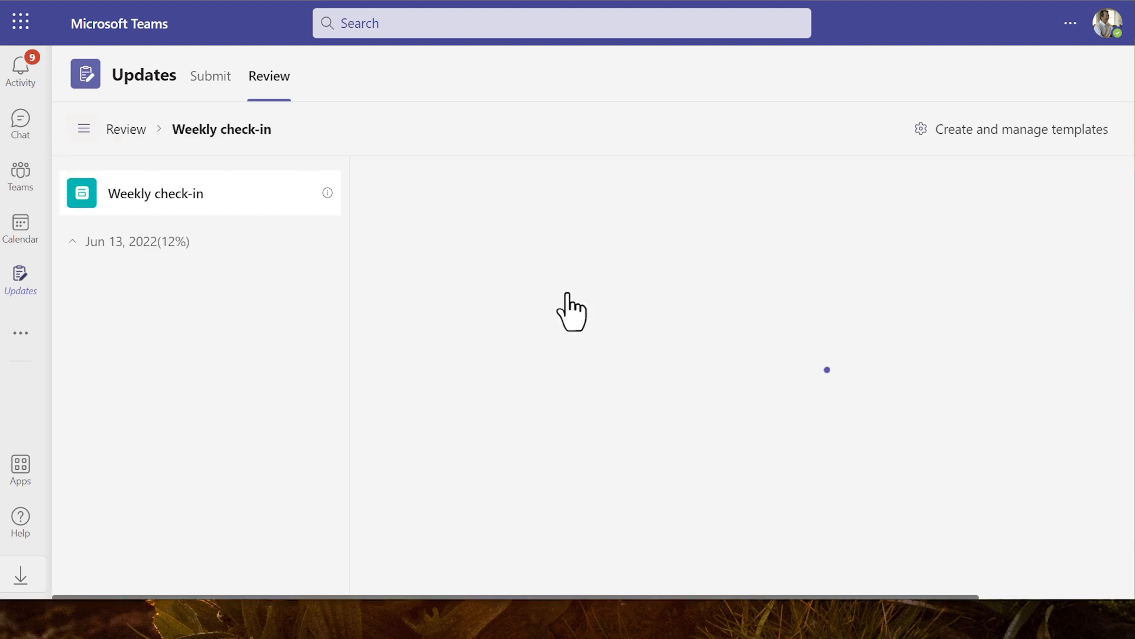
left_click(158, 289)
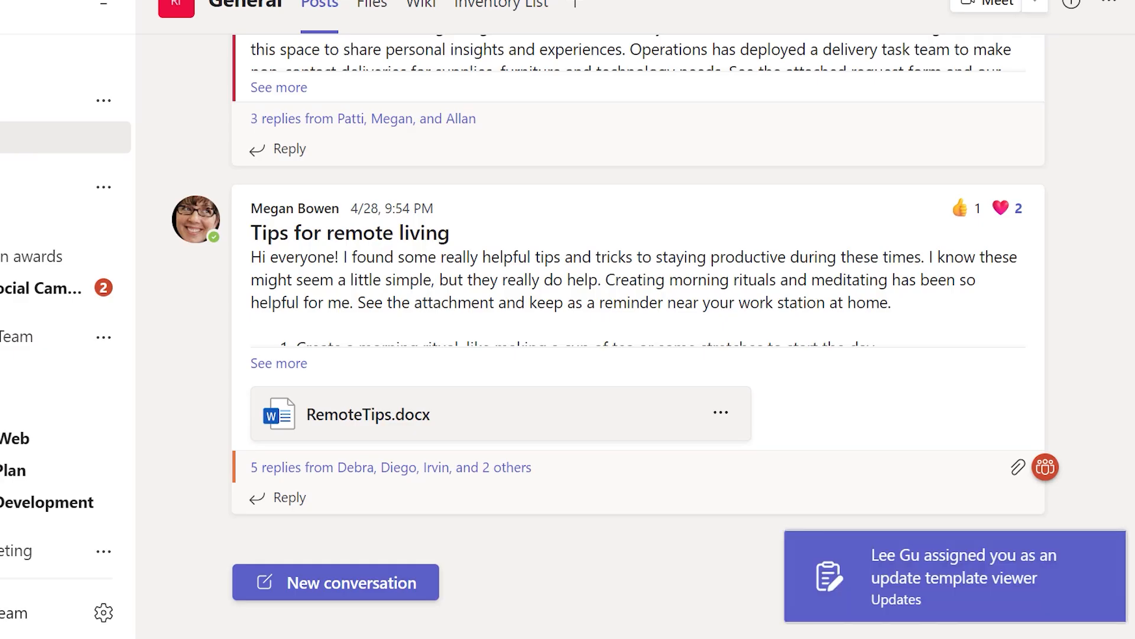
From Activity, view the Jun 9 check-in and reach the weekly-plans request via the channel mention.
left_click(994, 585)
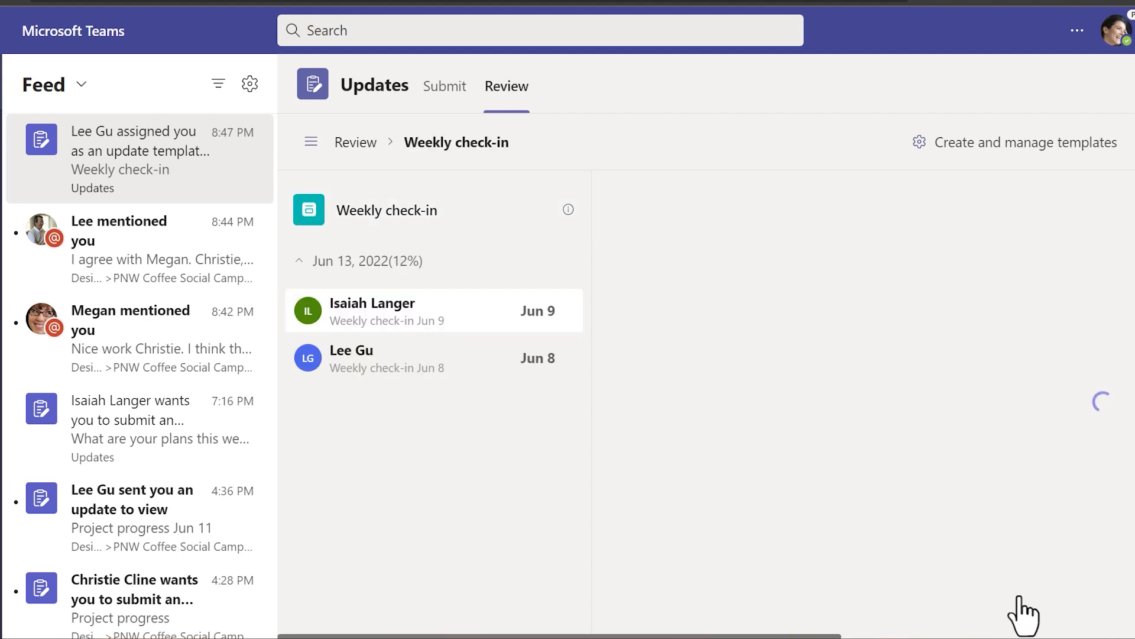
left_click(402, 320)
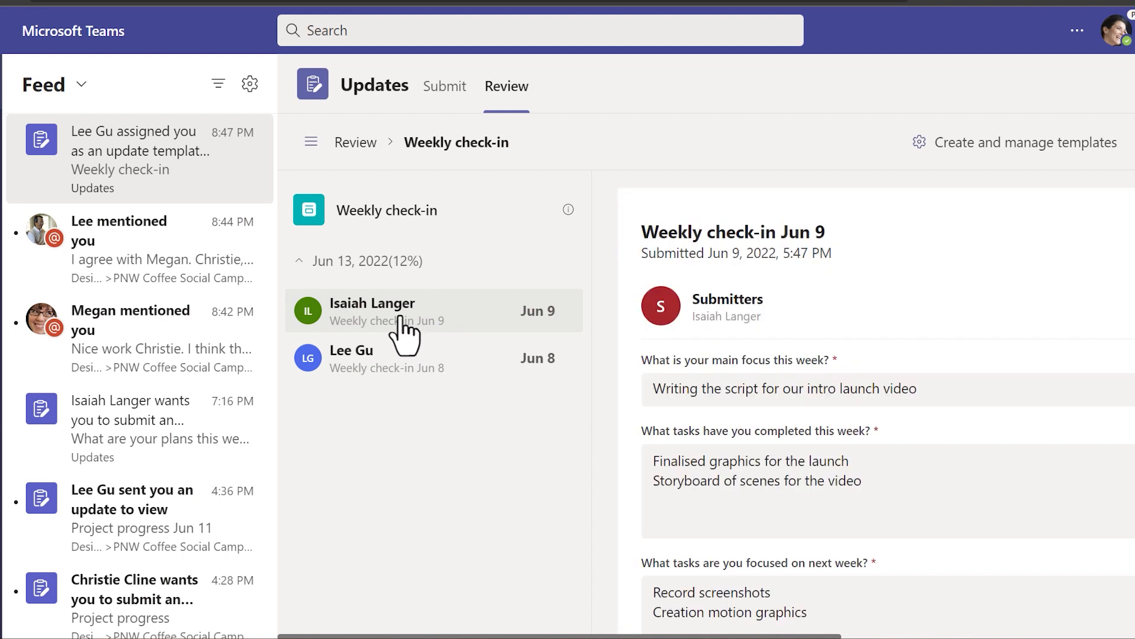
left_click(140, 263)
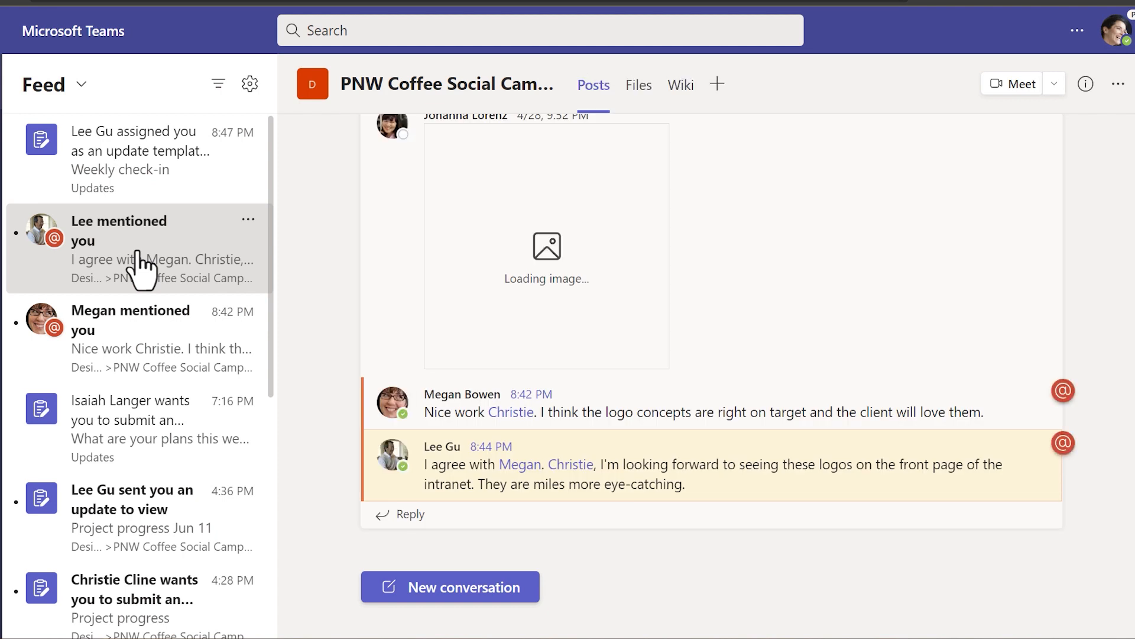
left_click(170, 431)
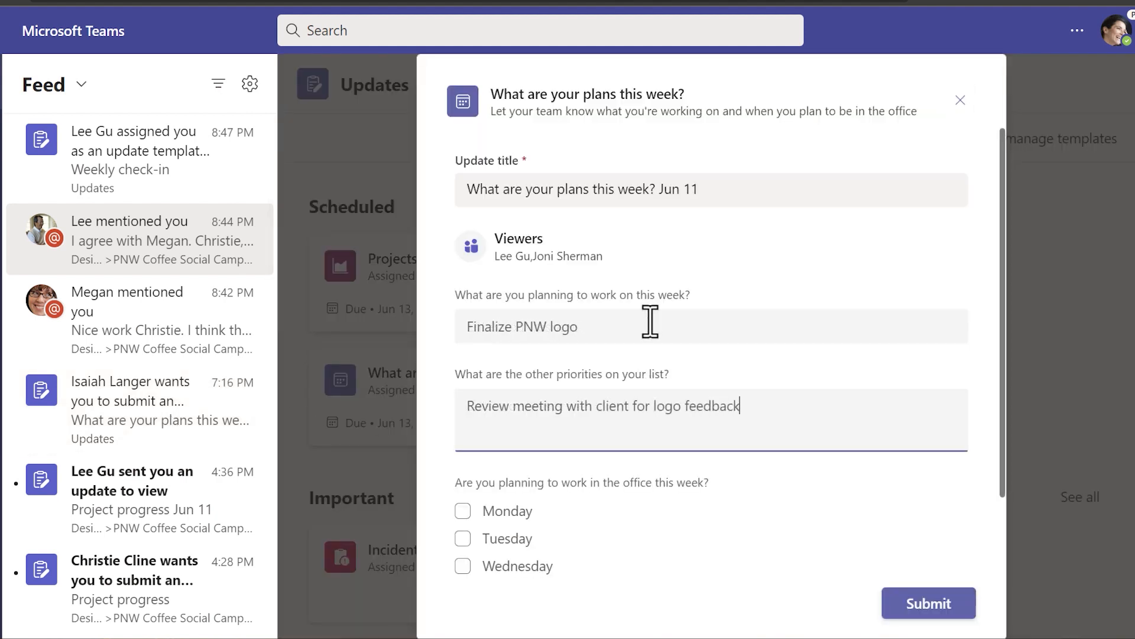
Mark Tuesday as an office day and submit the 'What are your plans this week?' update.
left_click(463, 538)
left_click(929, 603)
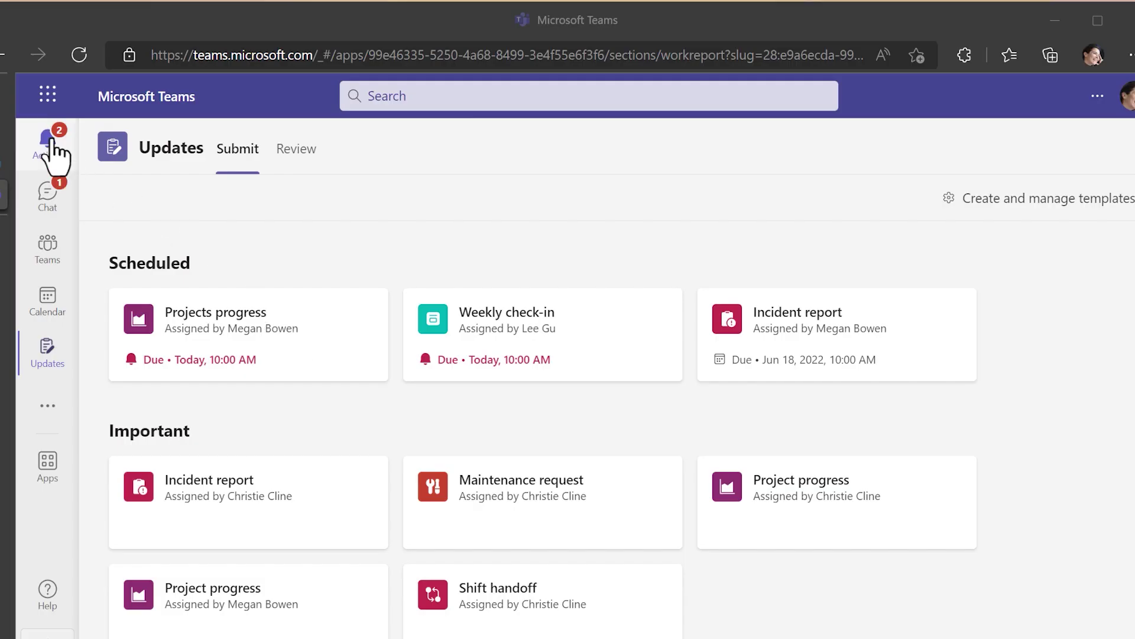
From Activity, review Lee Gu's shared Project progress Jun 11 update (Coffee Promo, 50%, blocked).
left_click(53, 142)
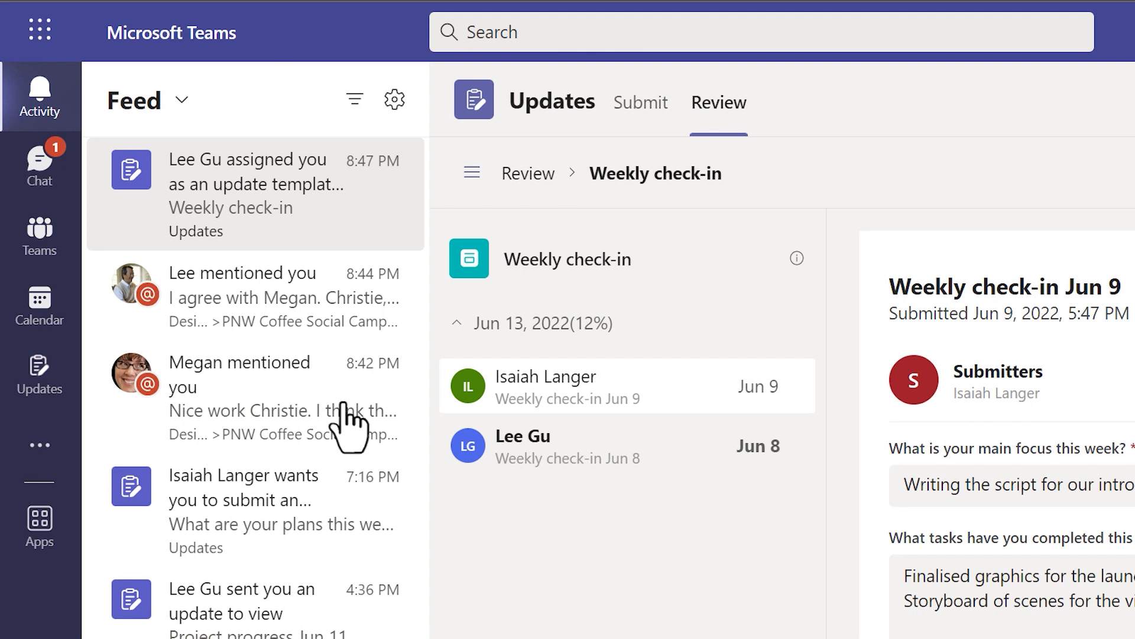
left_click(278, 613)
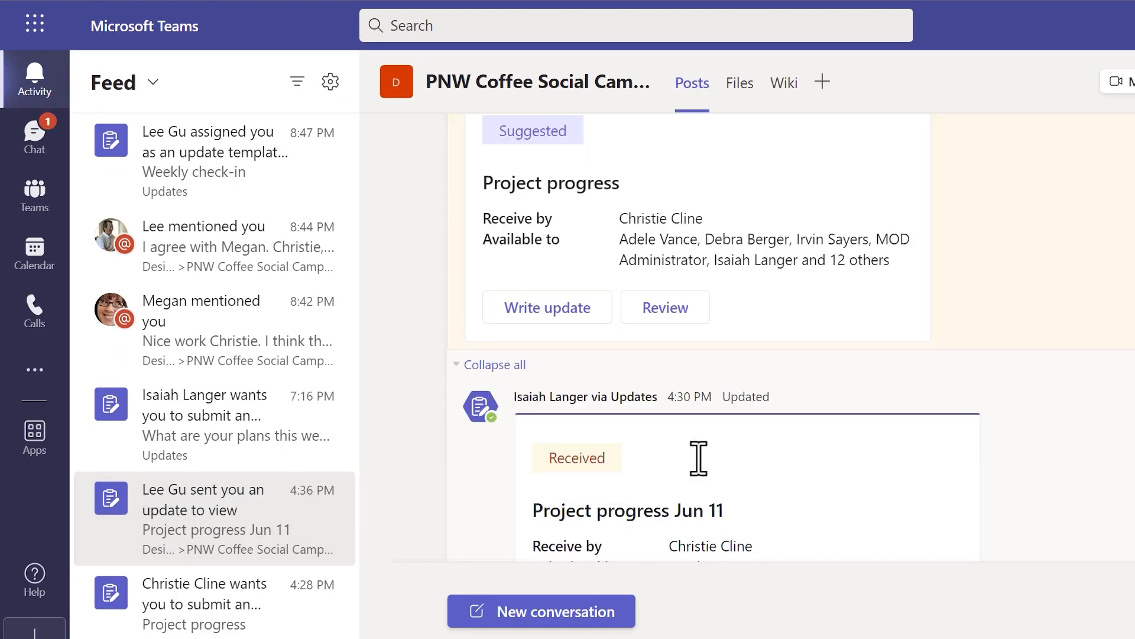
scroll(701, 470, "down", 3)
left_click(576, 532)
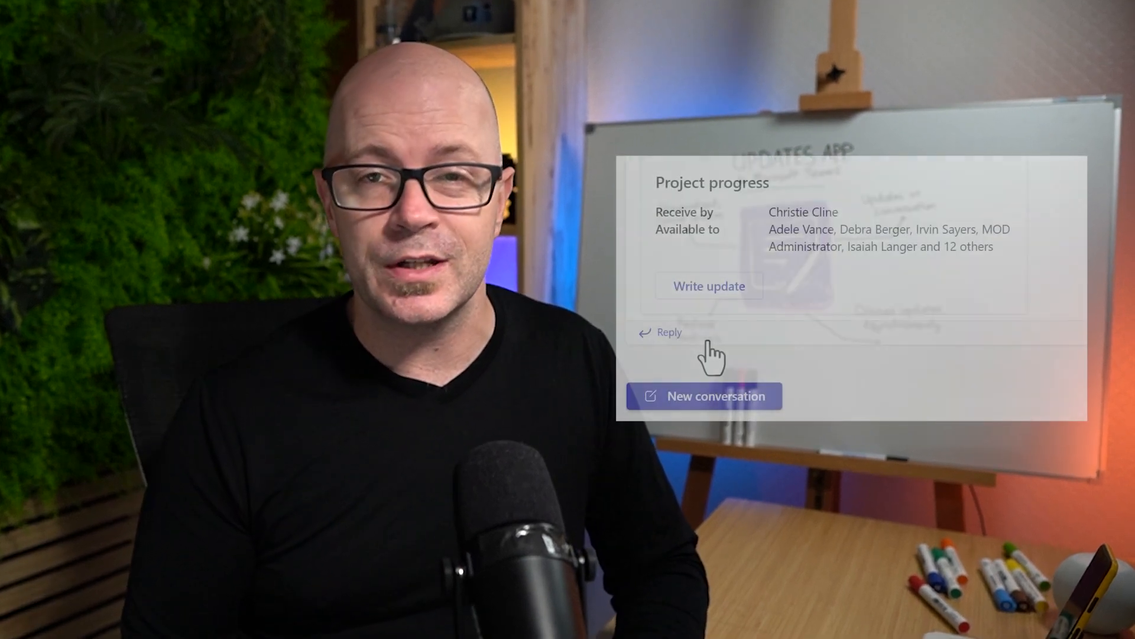
Reply to the channel post and bring up the Updates templates to share.
left_click(710, 321)
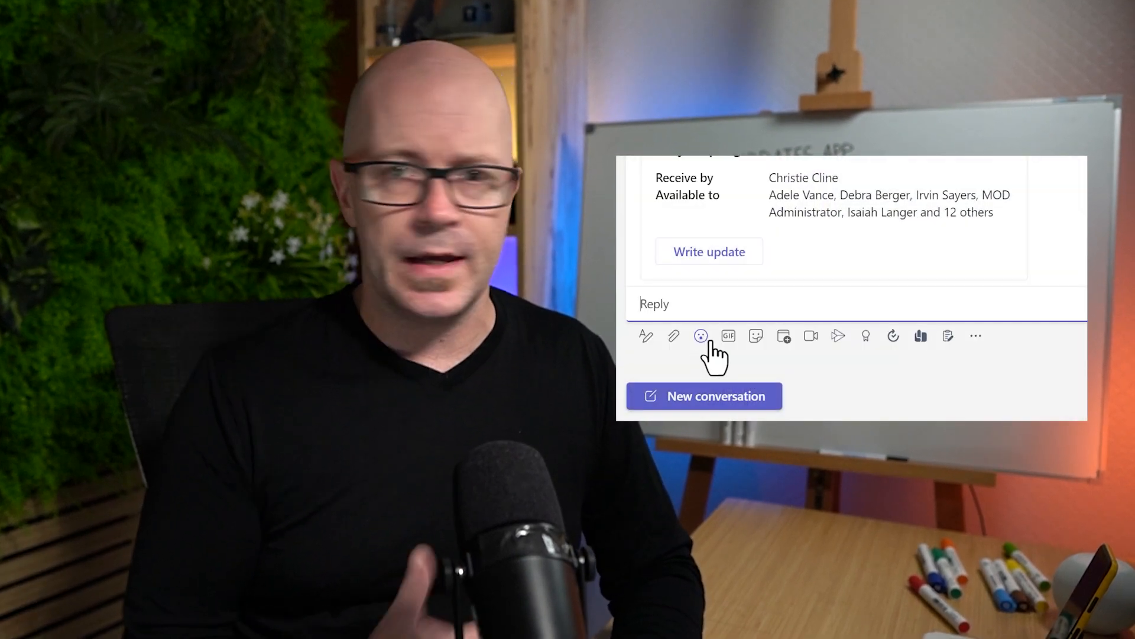
left_click(949, 336)
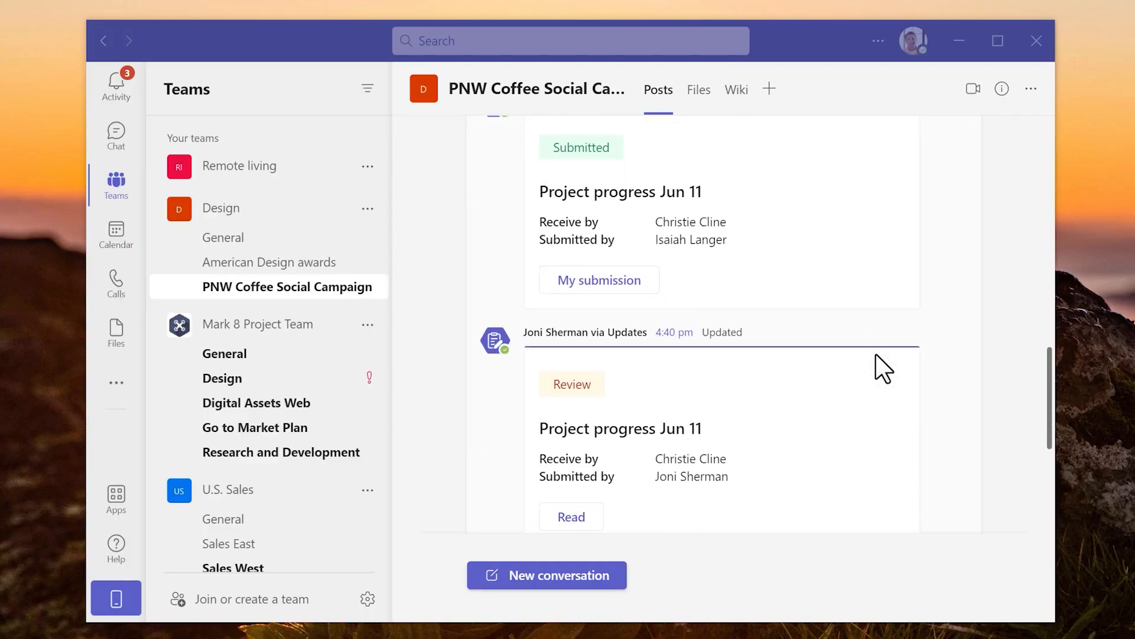
scroll(882, 368, "down", 3)
scroll(883, 368, "down", 2)
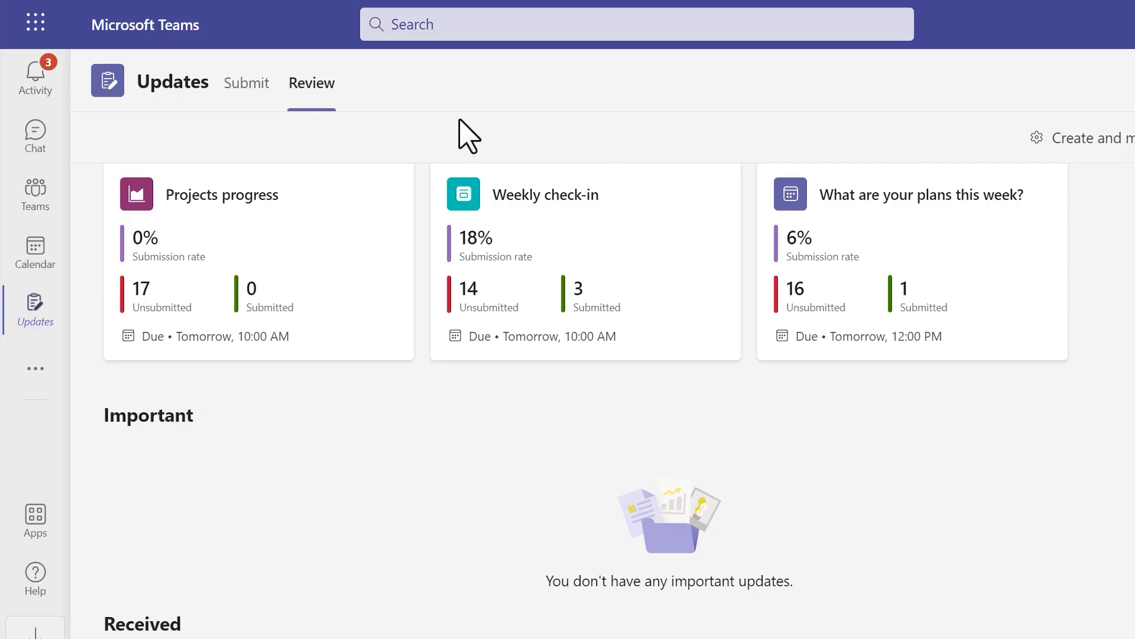
In Forms, view the Weekly update responses summary and inspect its first question.
left_click(53, 133)
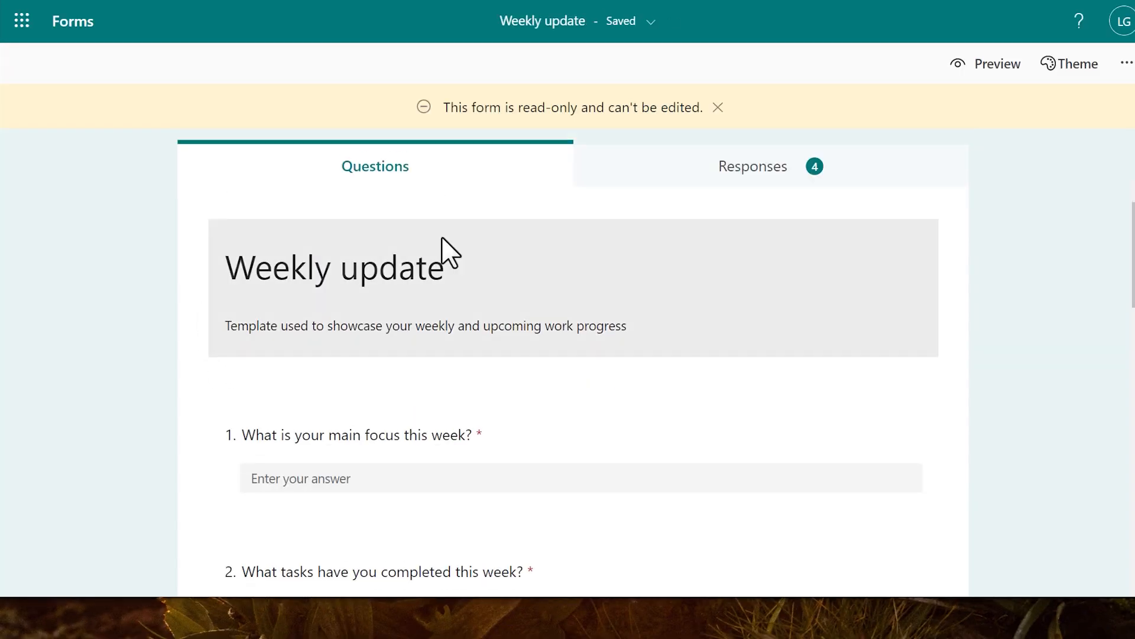
left_click(737, 169)
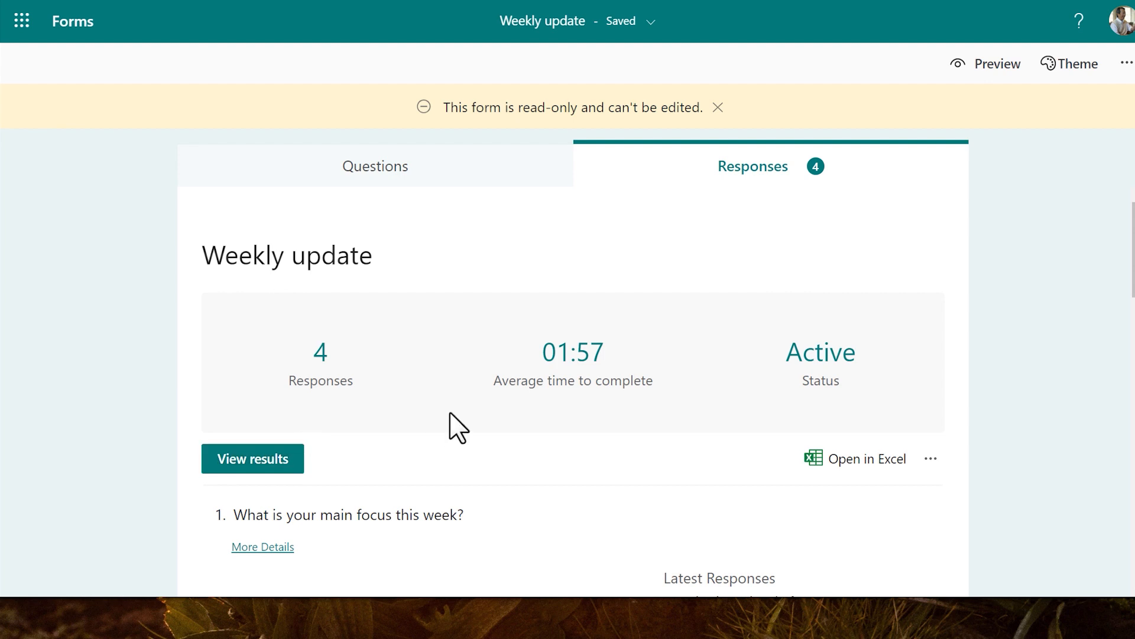
scroll(461, 426, "down", 3)
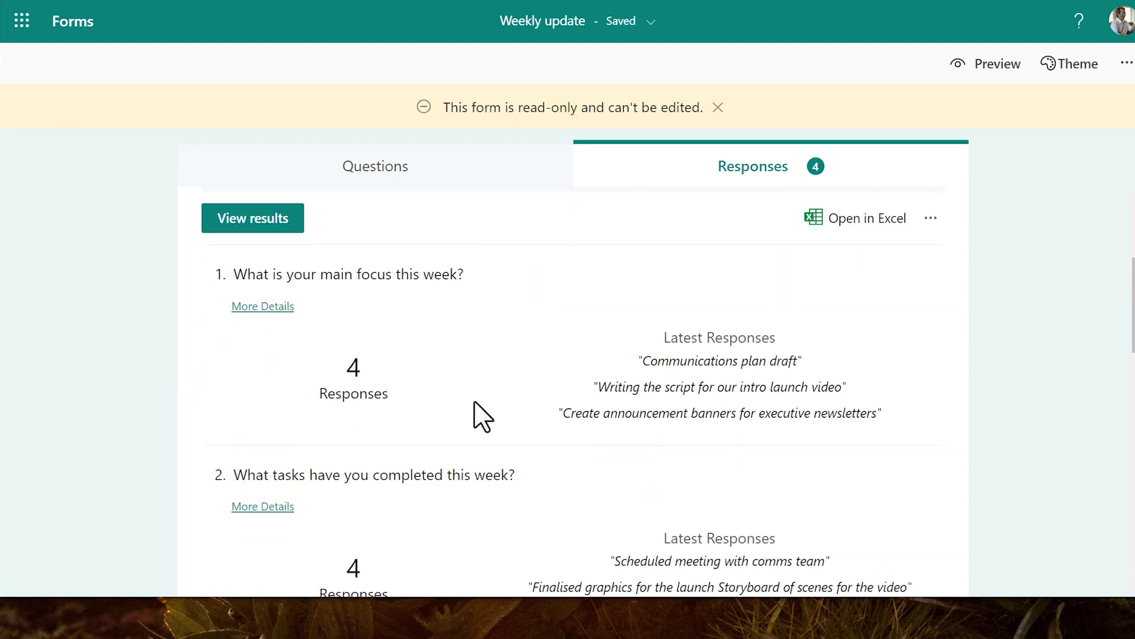
left_click(429, 184)
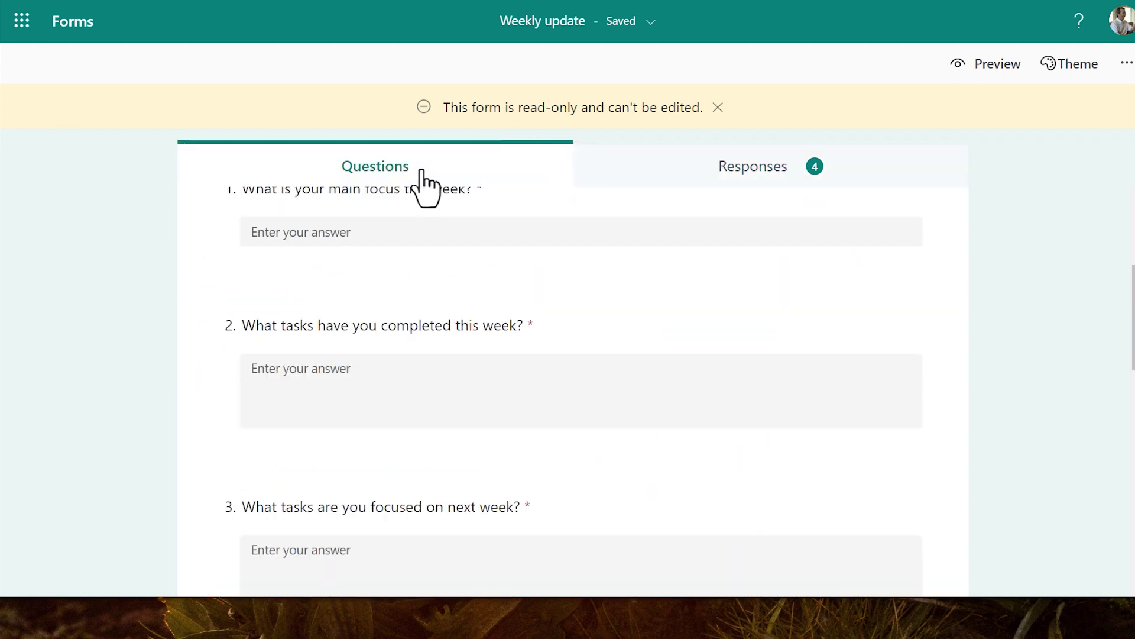
left_click(596, 239)
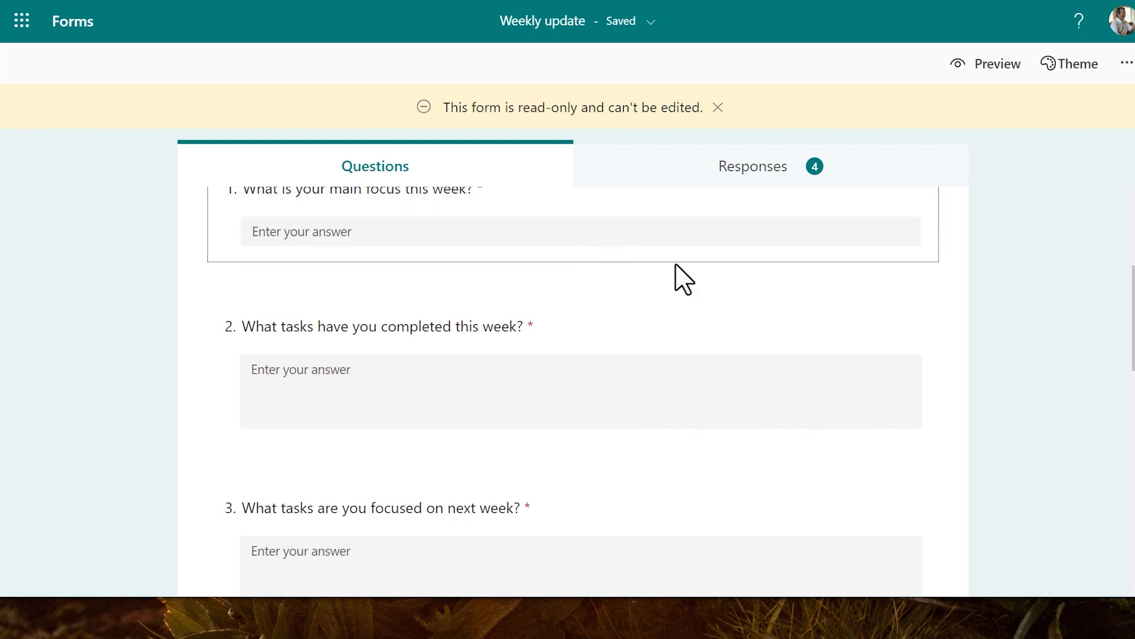
scroll(684, 278, "up", 3)
scroll(683, 278, "down", 3)
scroll(678, 275, "up", 4)
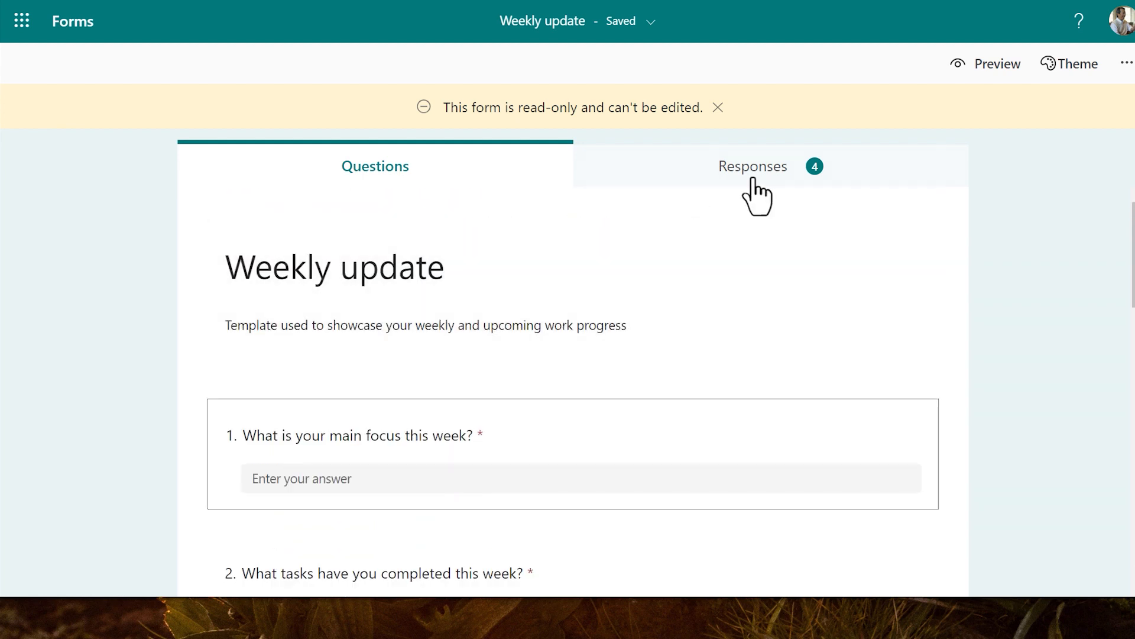
Browse the individual Weekly update responses respondent by respondent through the last one.
left_click(753, 166)
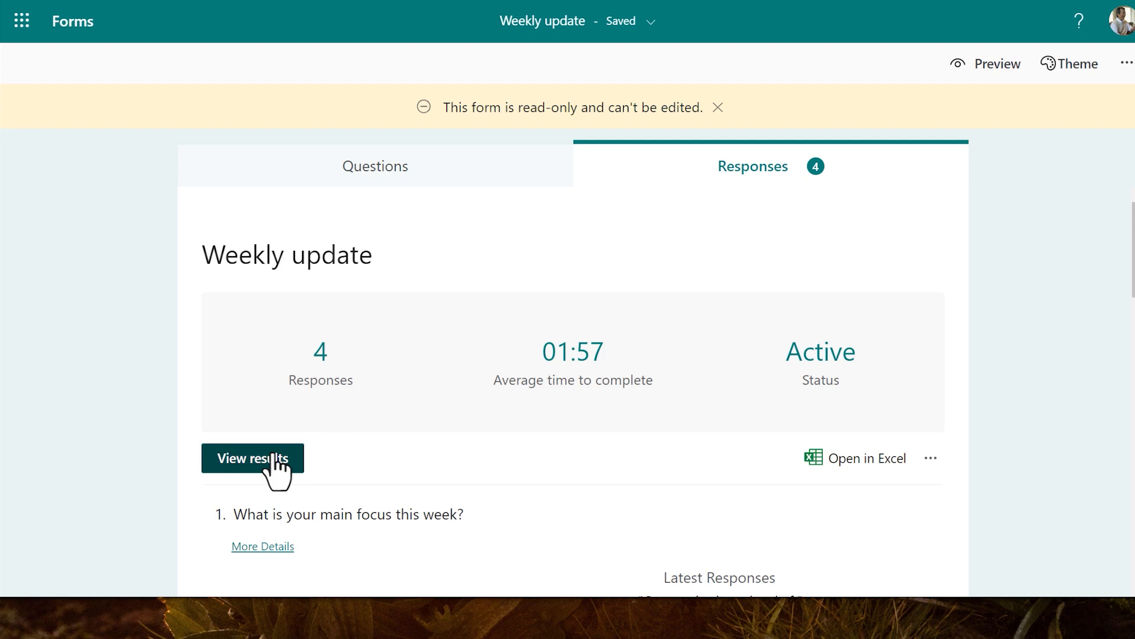
left_click(254, 457)
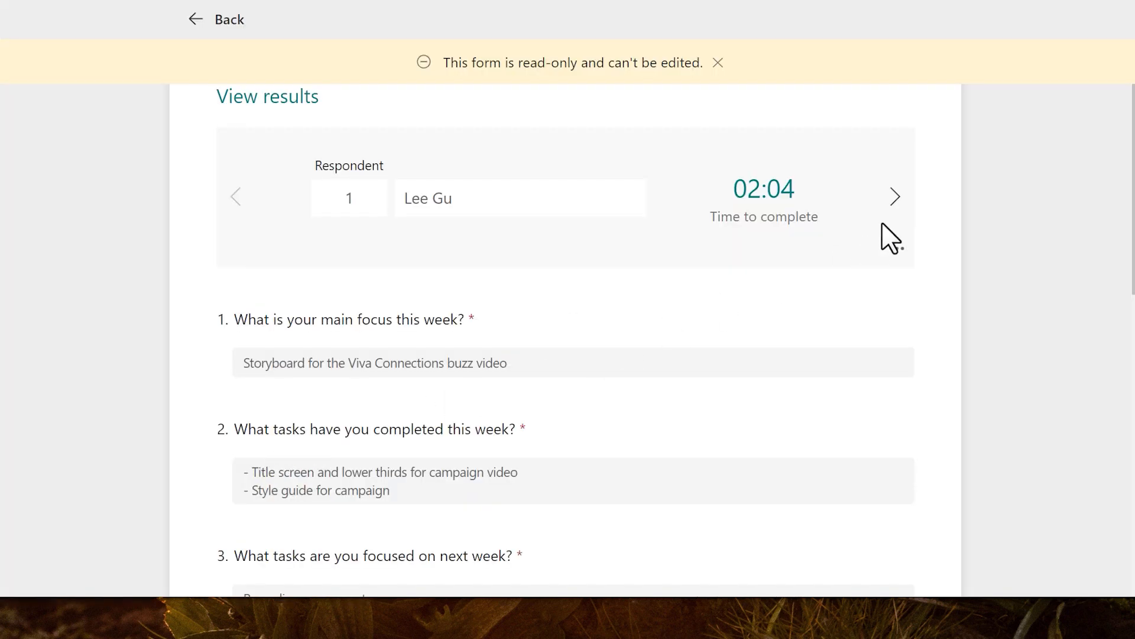
left_click(898, 193)
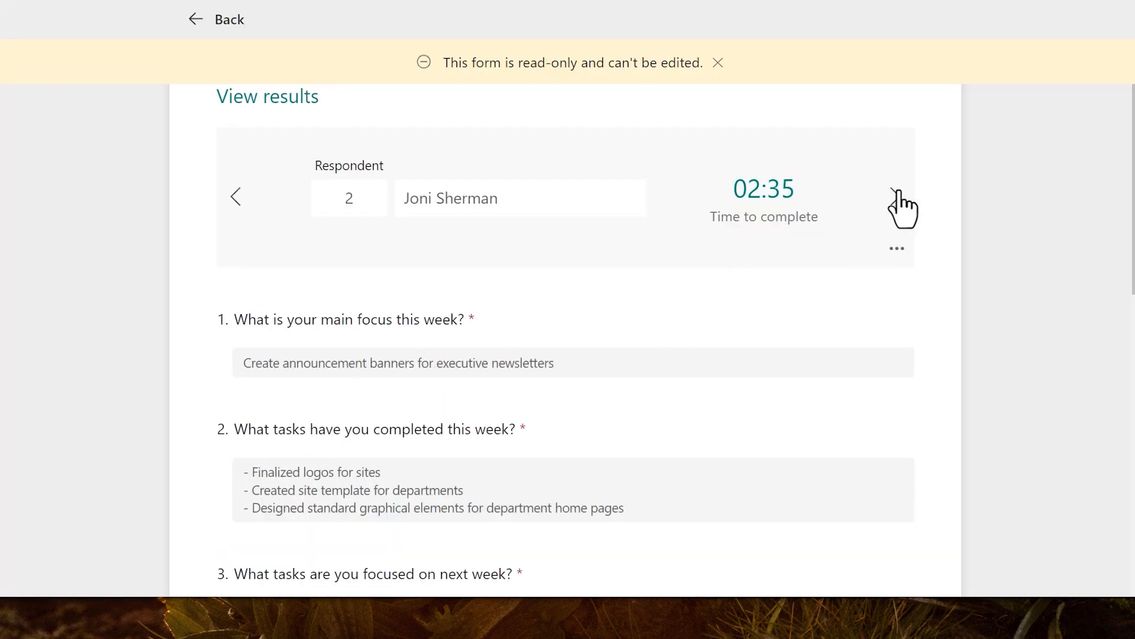
left_click(898, 195)
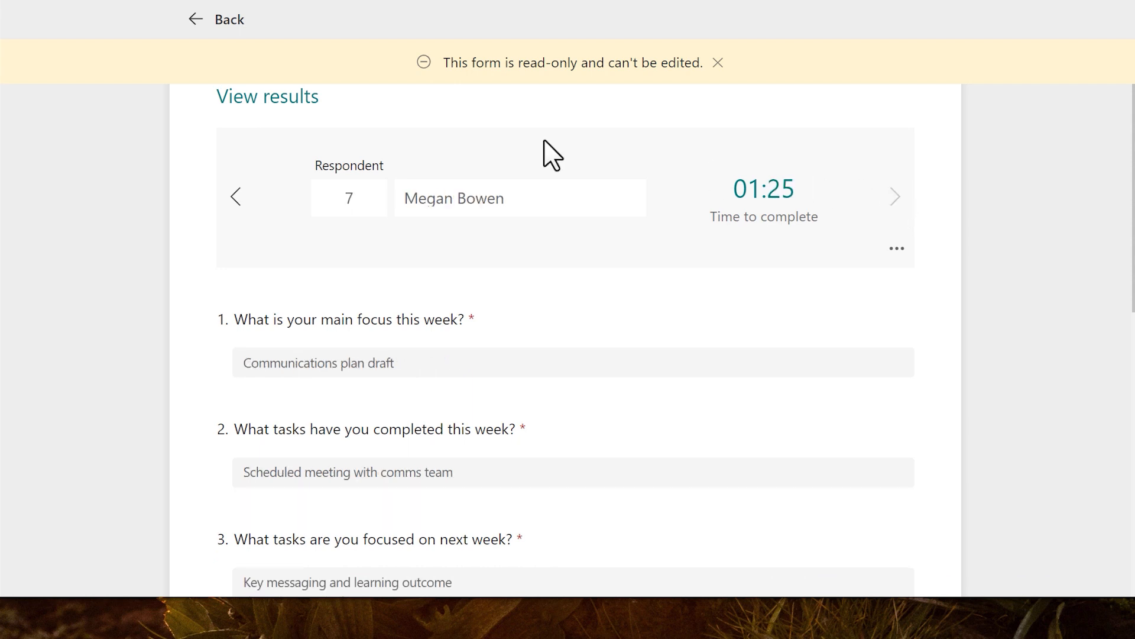
Export the Weekly update responses to Excel and open the downloaded workbook.
left_click(216, 20)
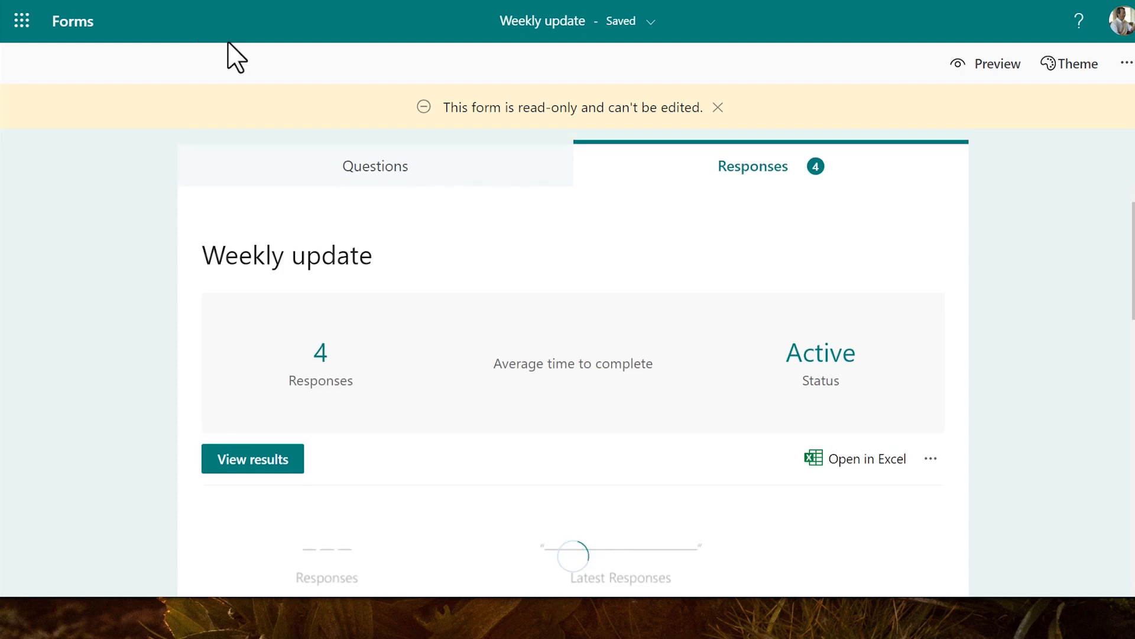
left_click(852, 458)
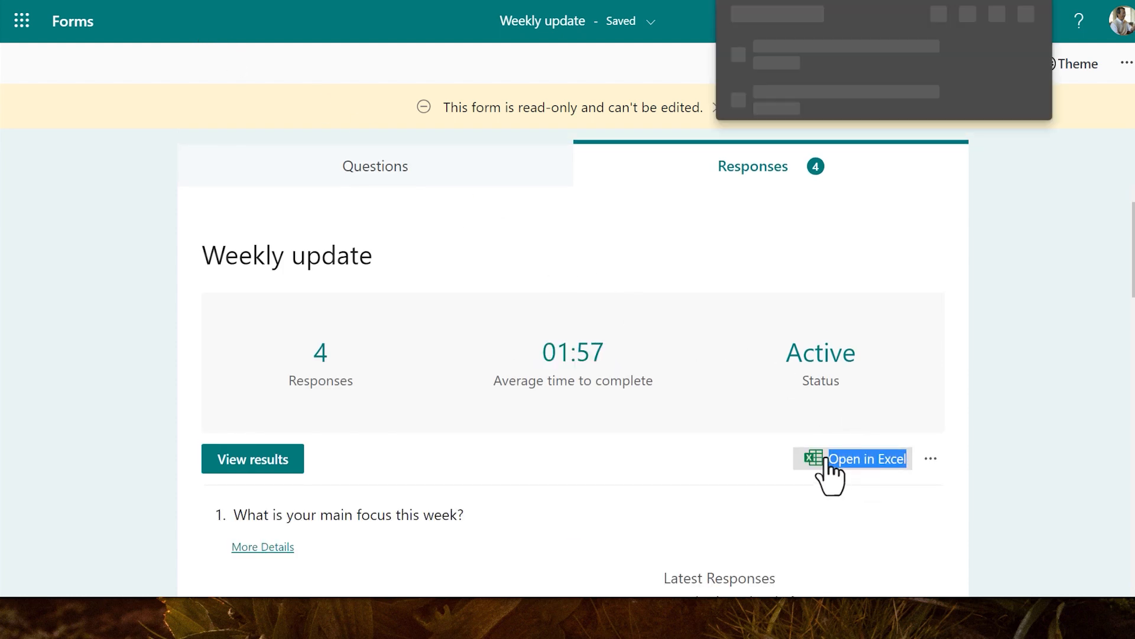
mouse_move(843, 54)
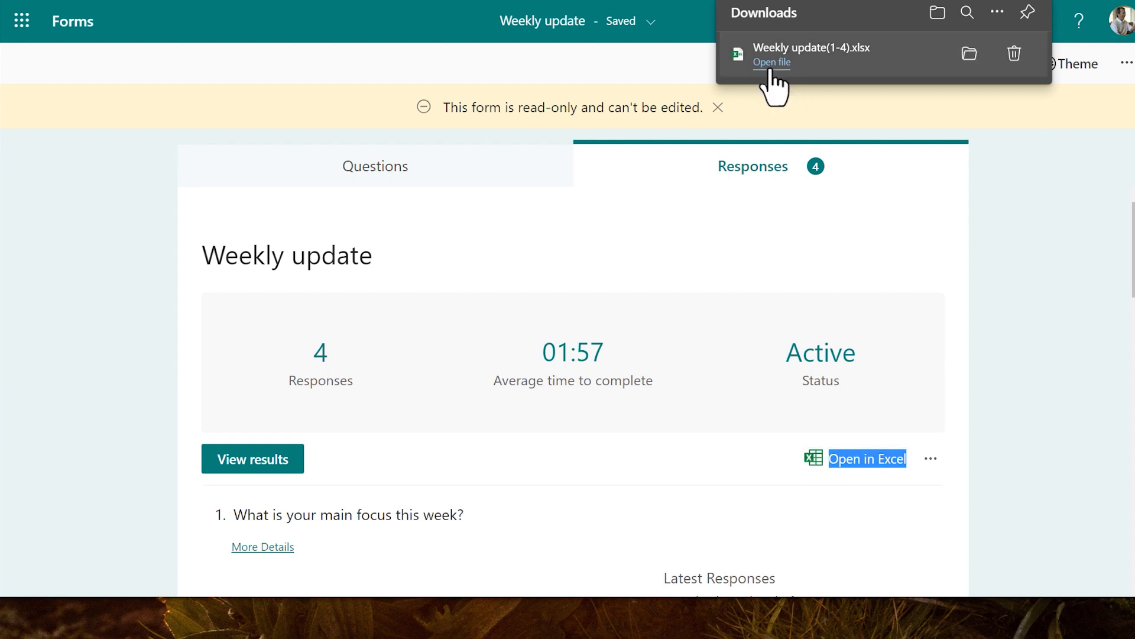
left_click(772, 62)
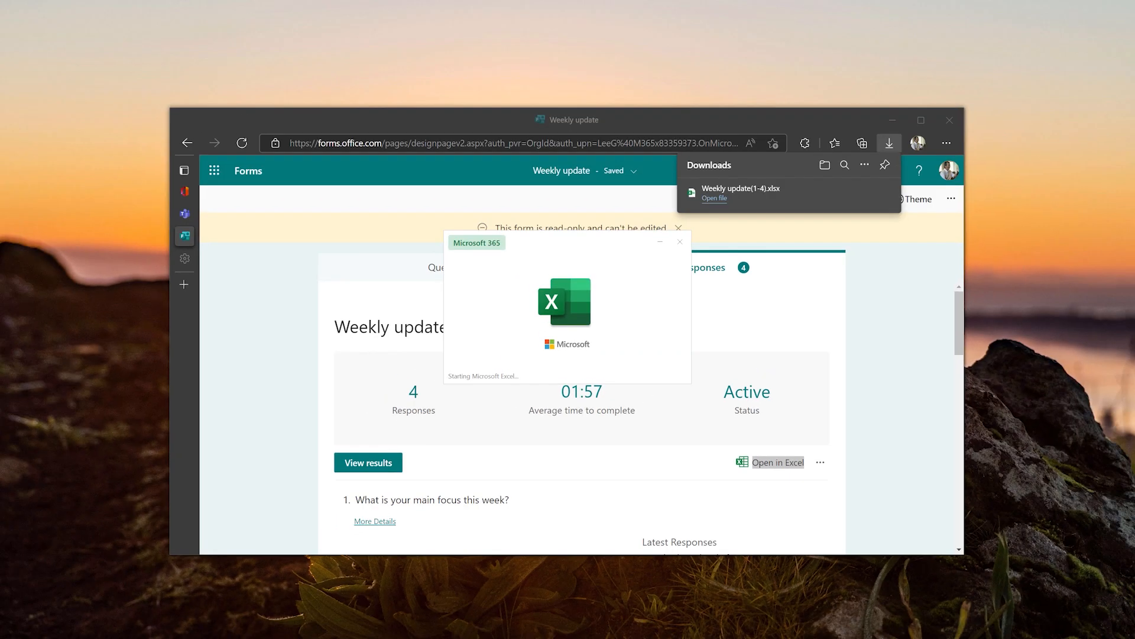